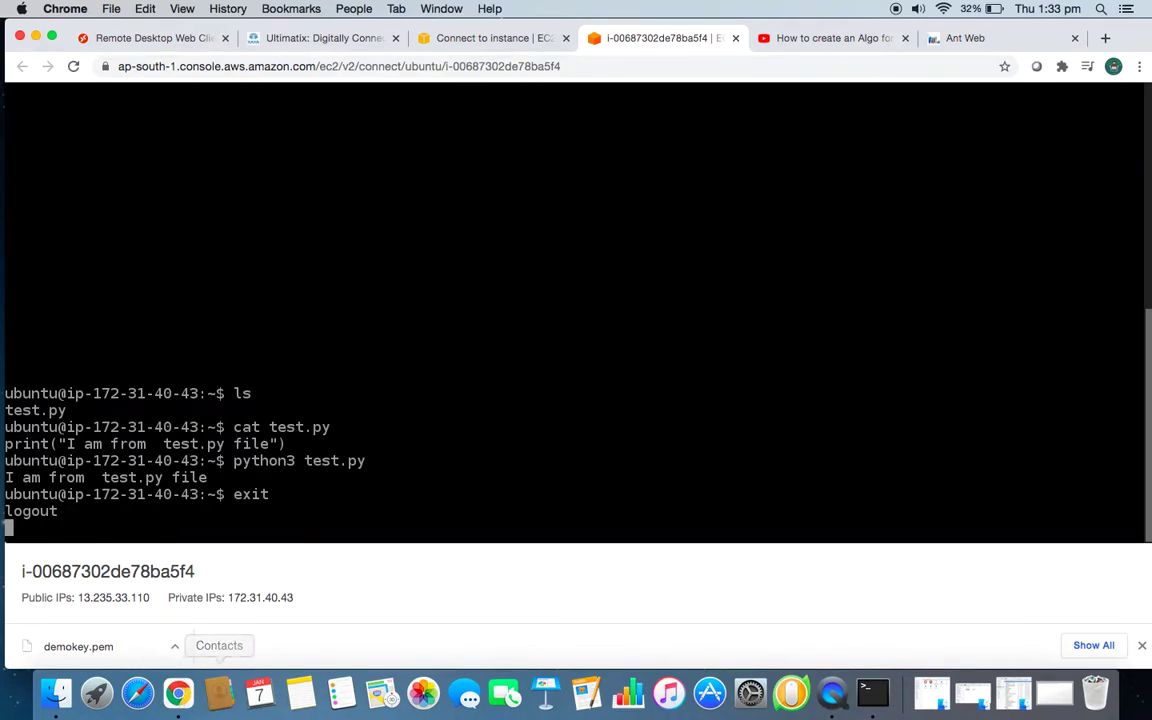
# Search the web for "filezilla" in a new browser tab and refine the search to "filezilla for mac"
pyautogui.click(1105, 39)
pyautogui.write('f')
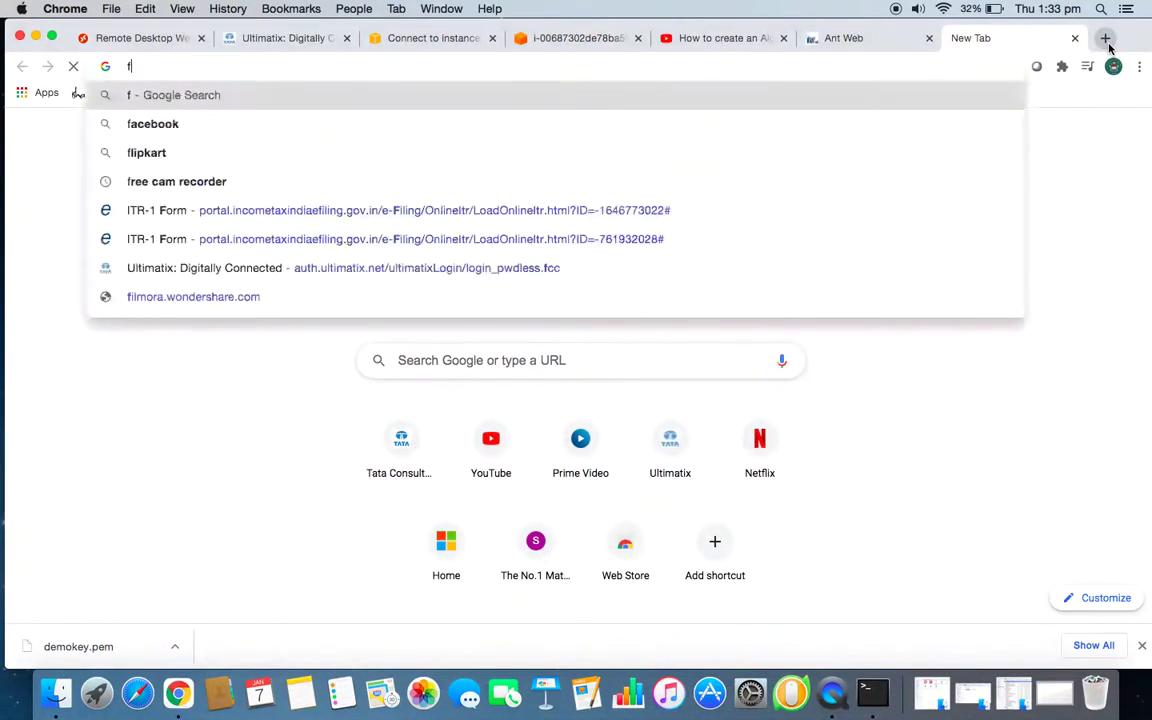
pyautogui.write('ilezill')
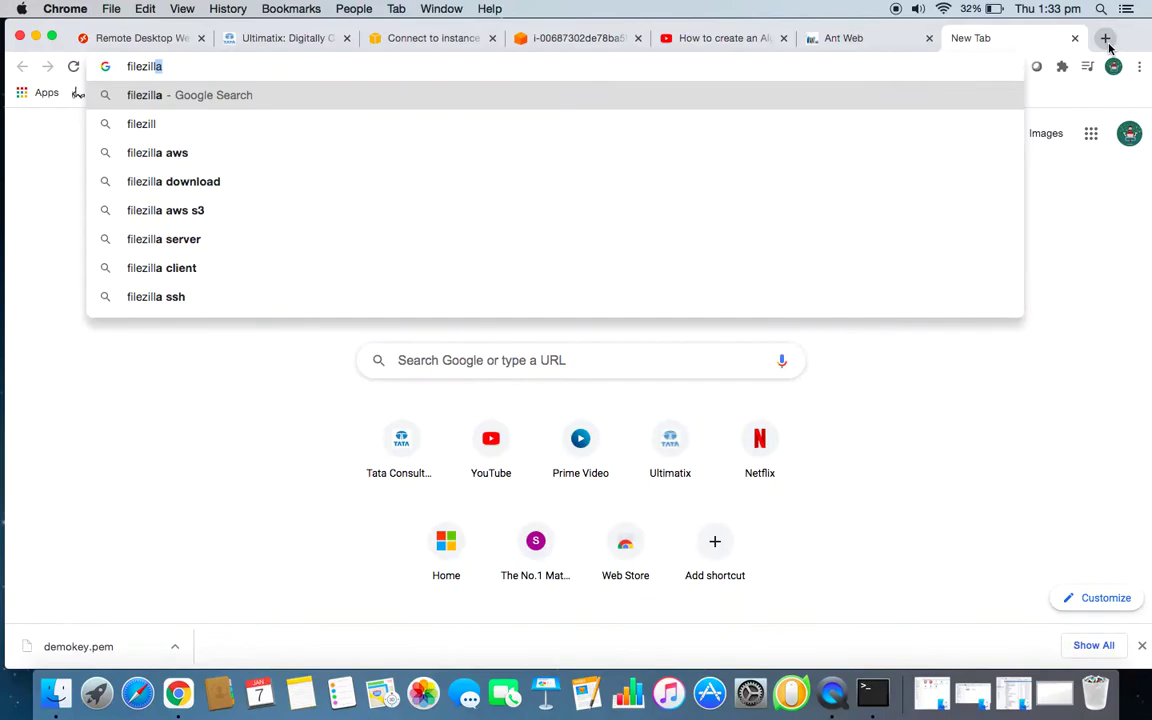
pyautogui.write('a')
pyautogui.press('Return')
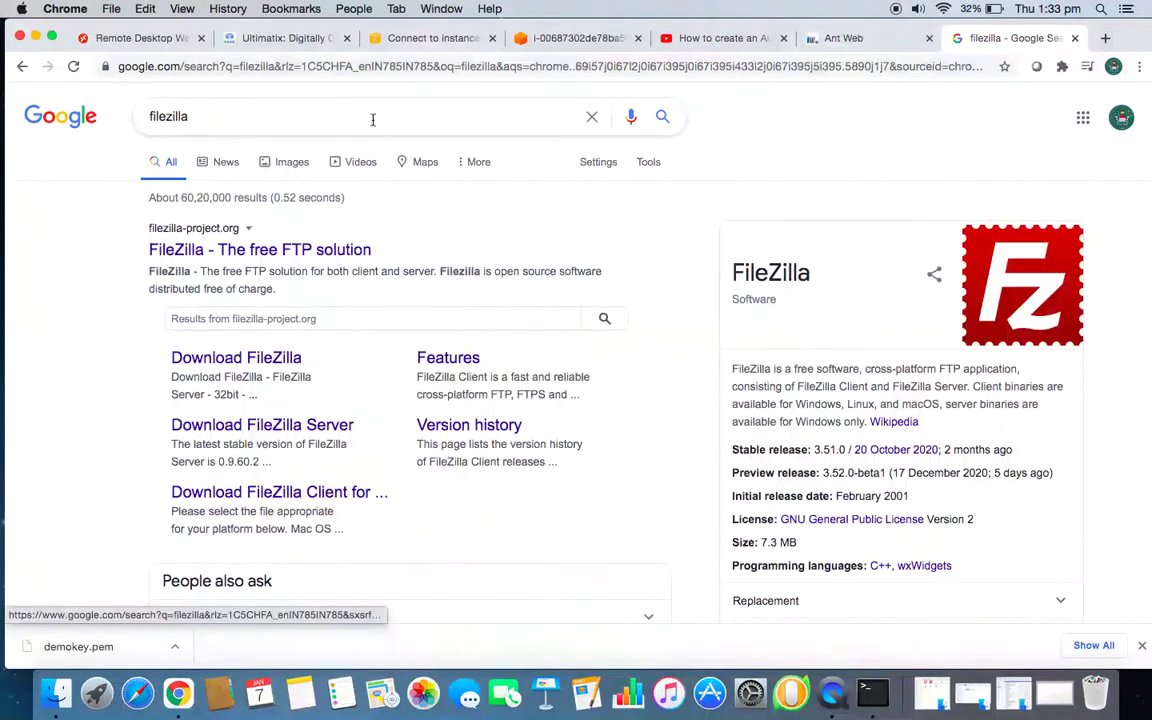
pyautogui.click(335, 114)
pyautogui.write('for mac')
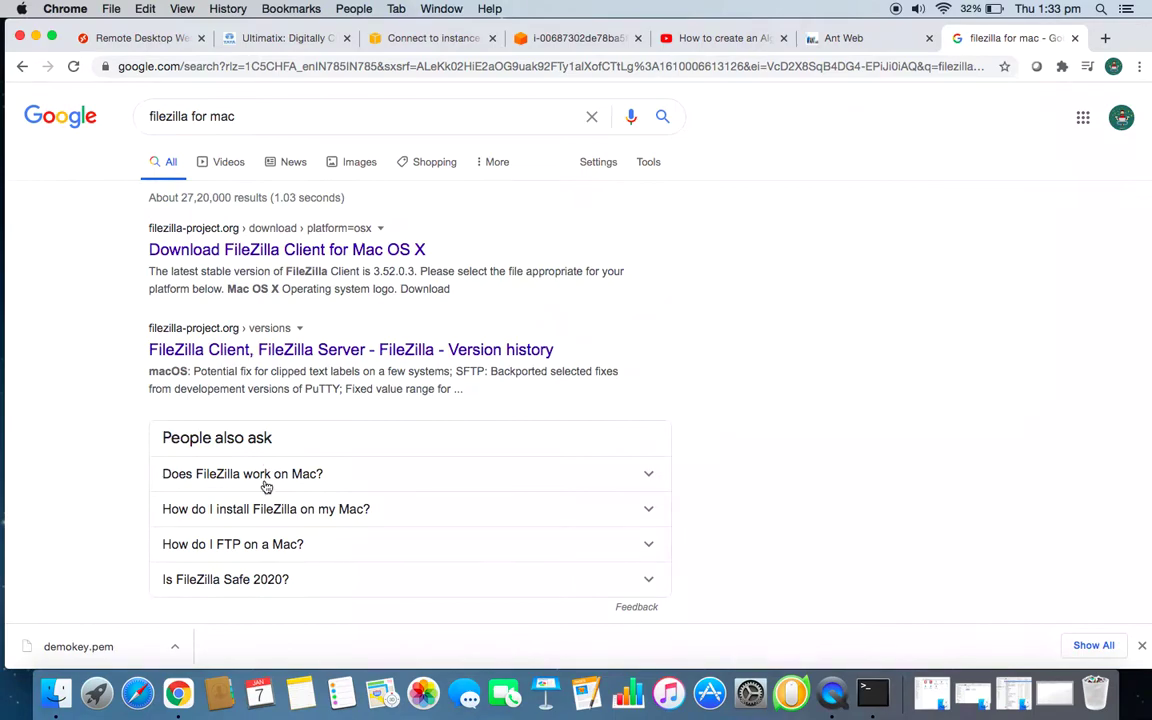
# Switch to the FileZilla 2 application on the desktop, dismiss its update notice and enlarge its window to fill the screen
pyautogui.click(35, 37)
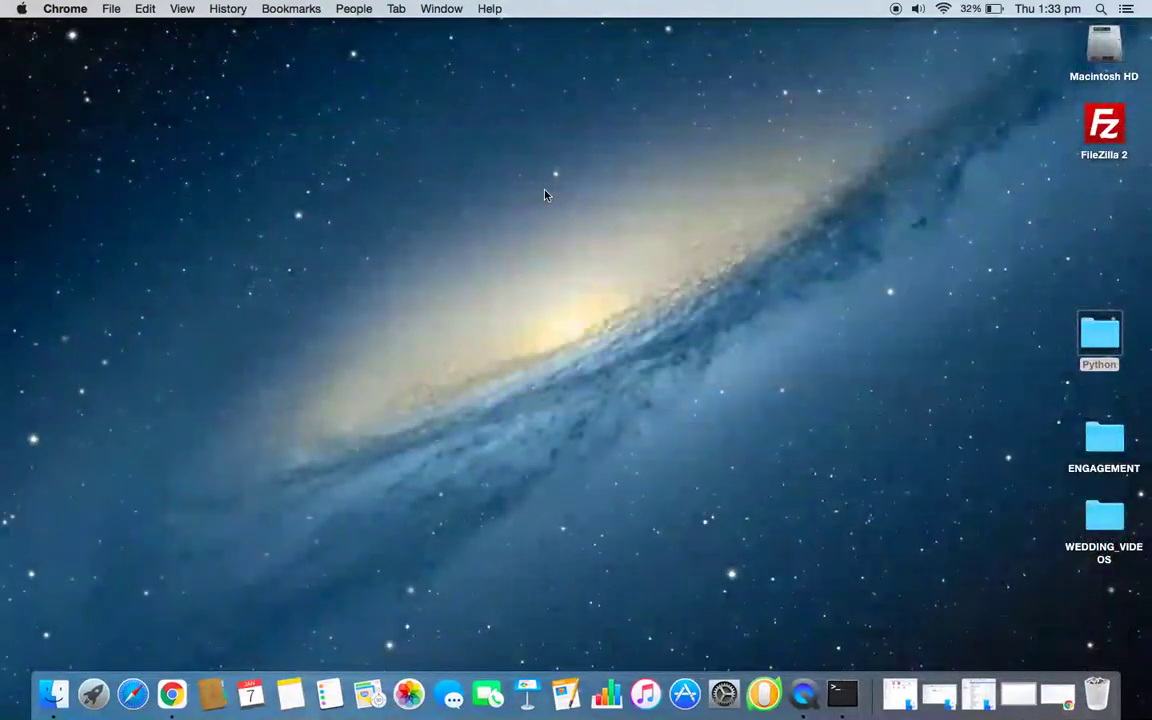
pyautogui.rightClick(545, 195)
pyautogui.click(470, 252)
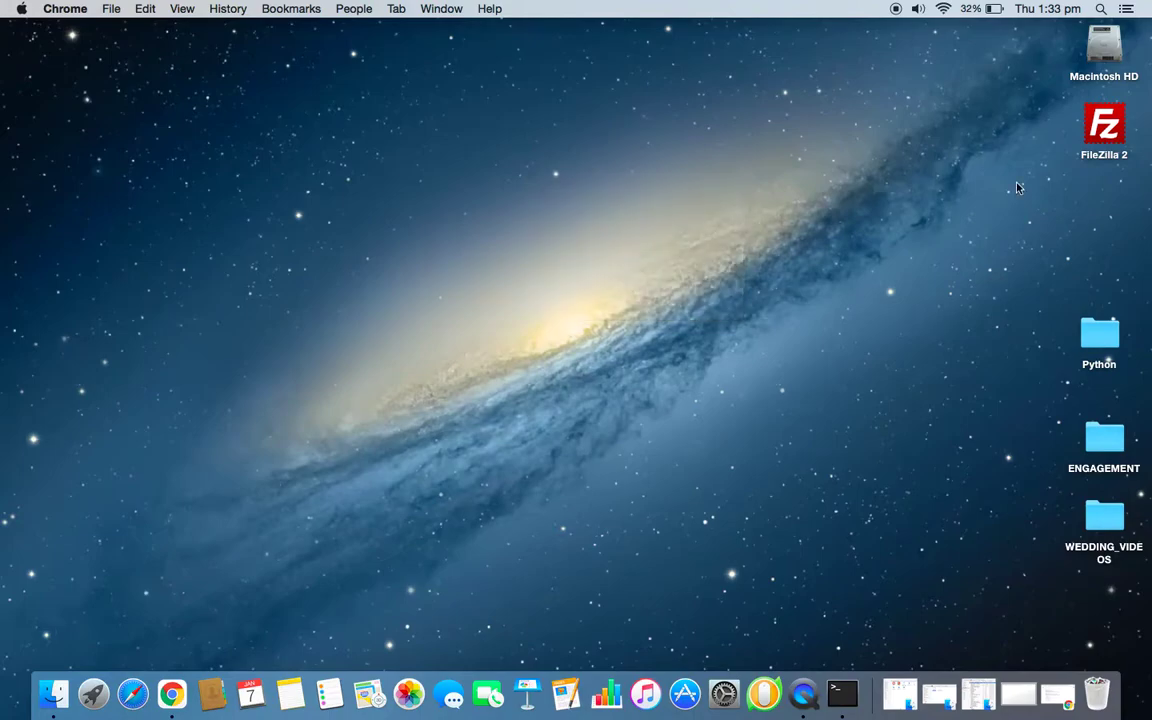
pyautogui.doubleClick(1116, 140)
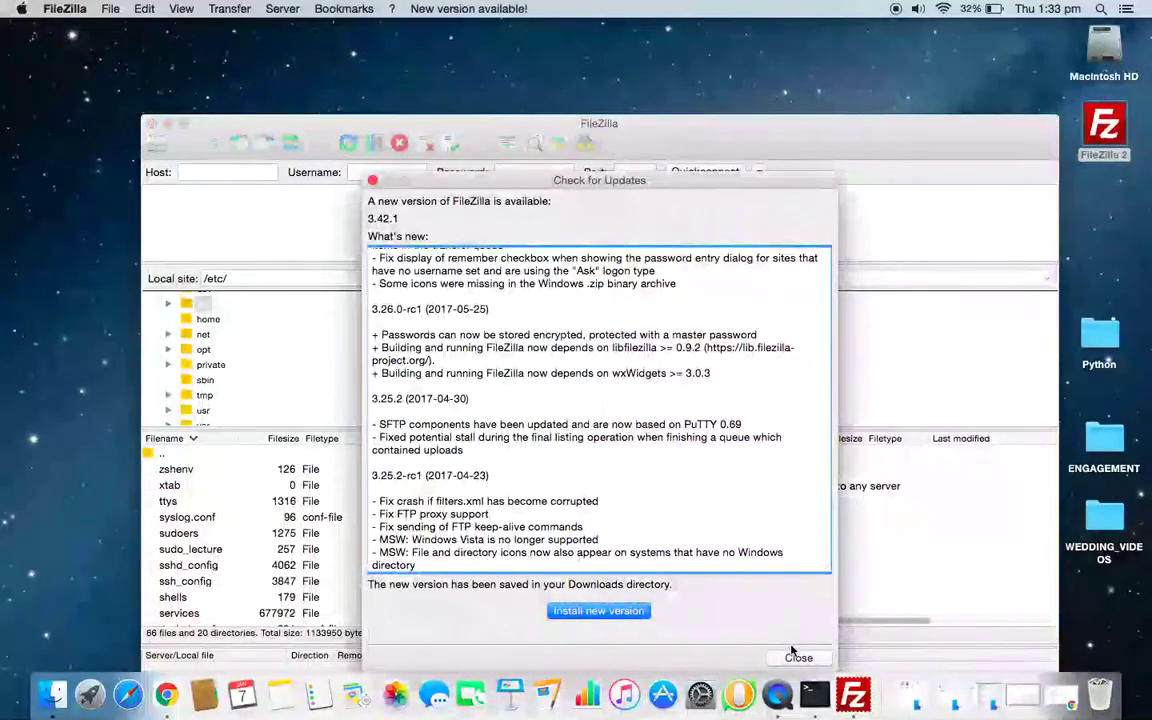
pyautogui.click(796, 656)
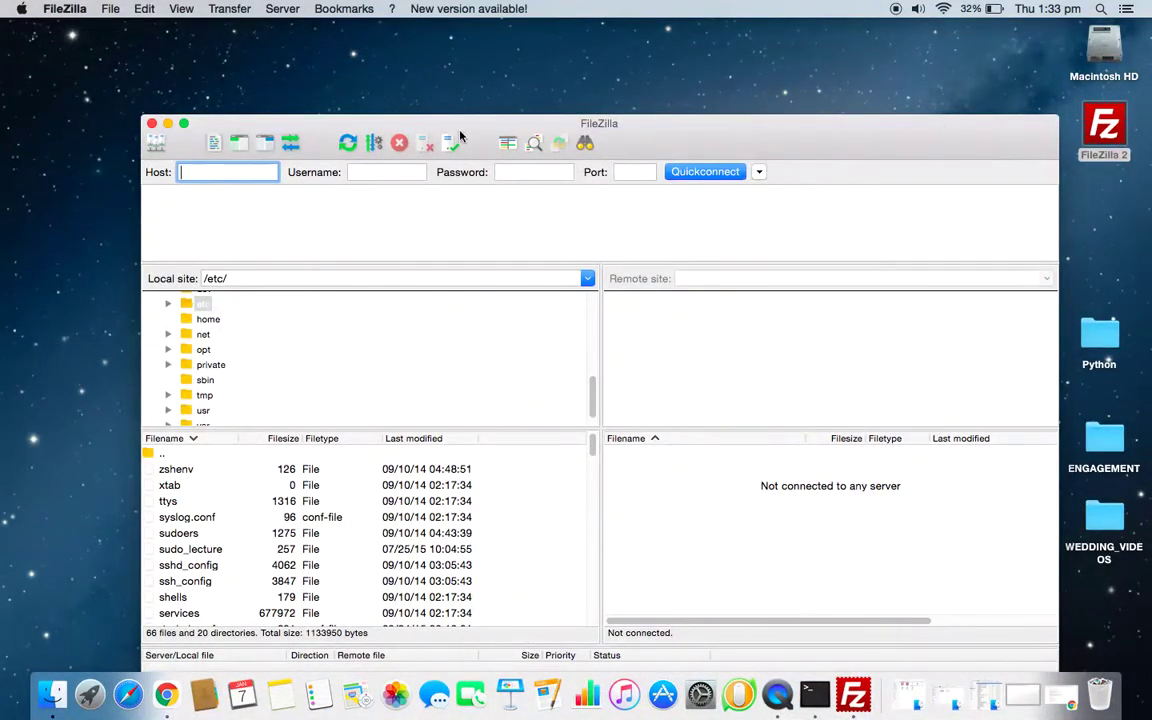
pyautogui.click(184, 124)
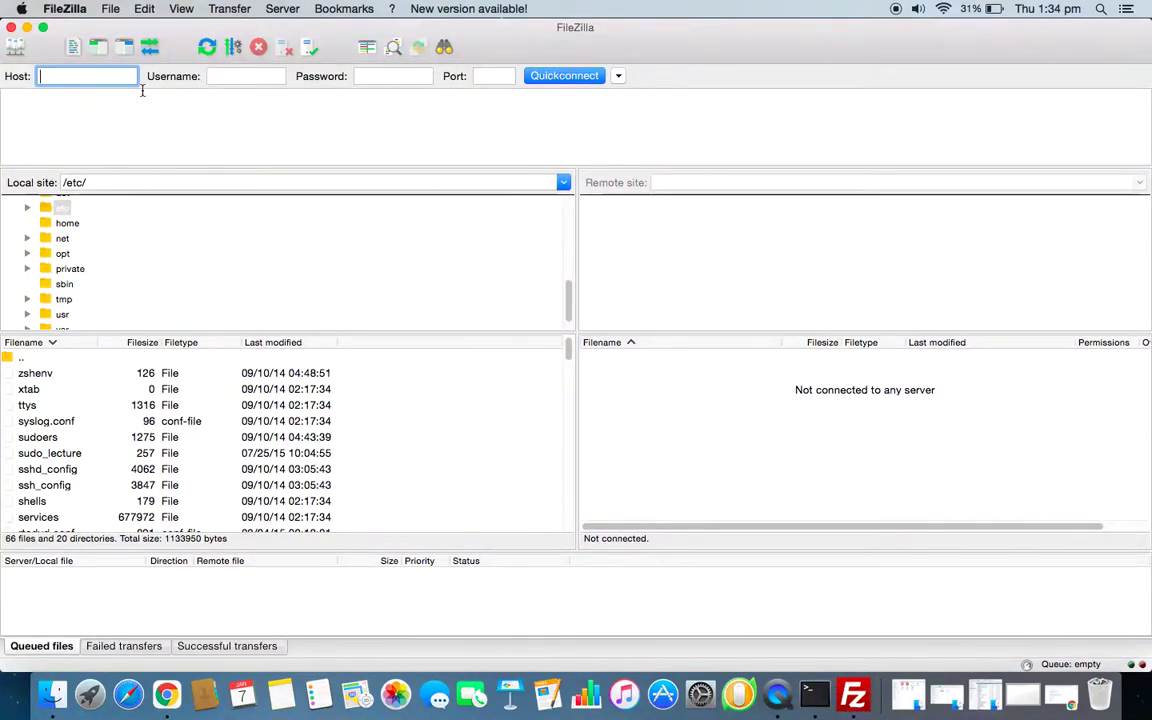
# Add demokey.pem from the Downloads folder as a private key in the SFTP connection settings and save the settings
pyautogui.click(105, 11)
pyautogui.moveTo(65, 10)
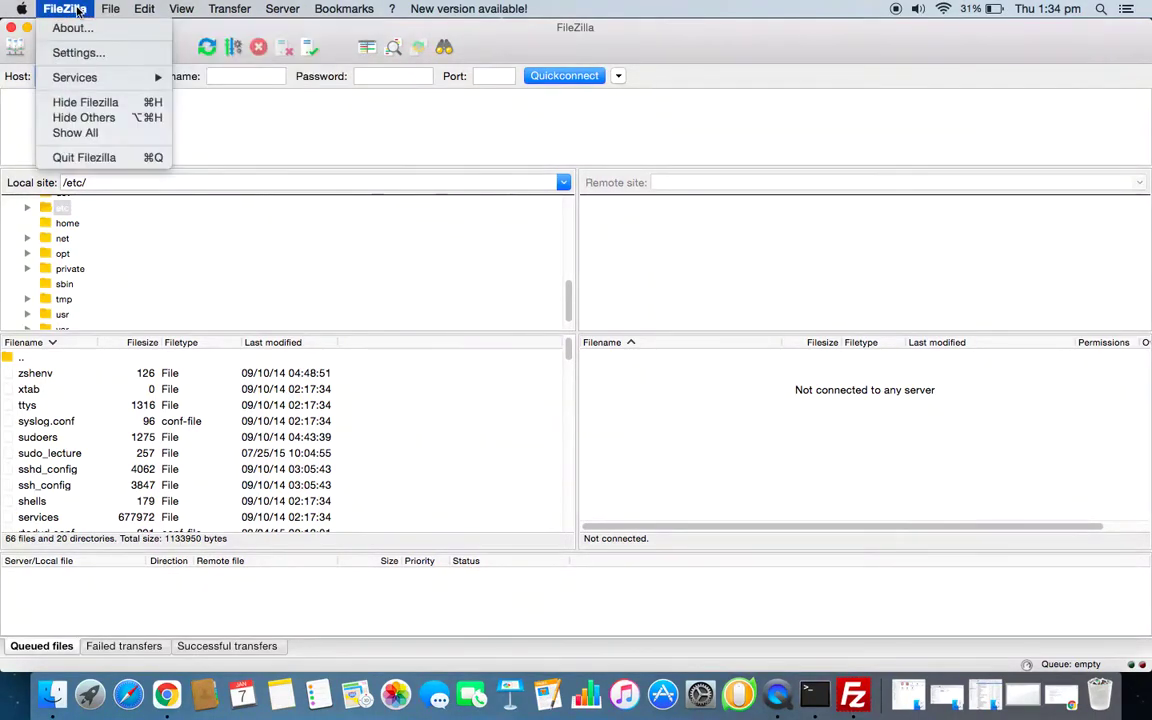
pyautogui.click(76, 55)
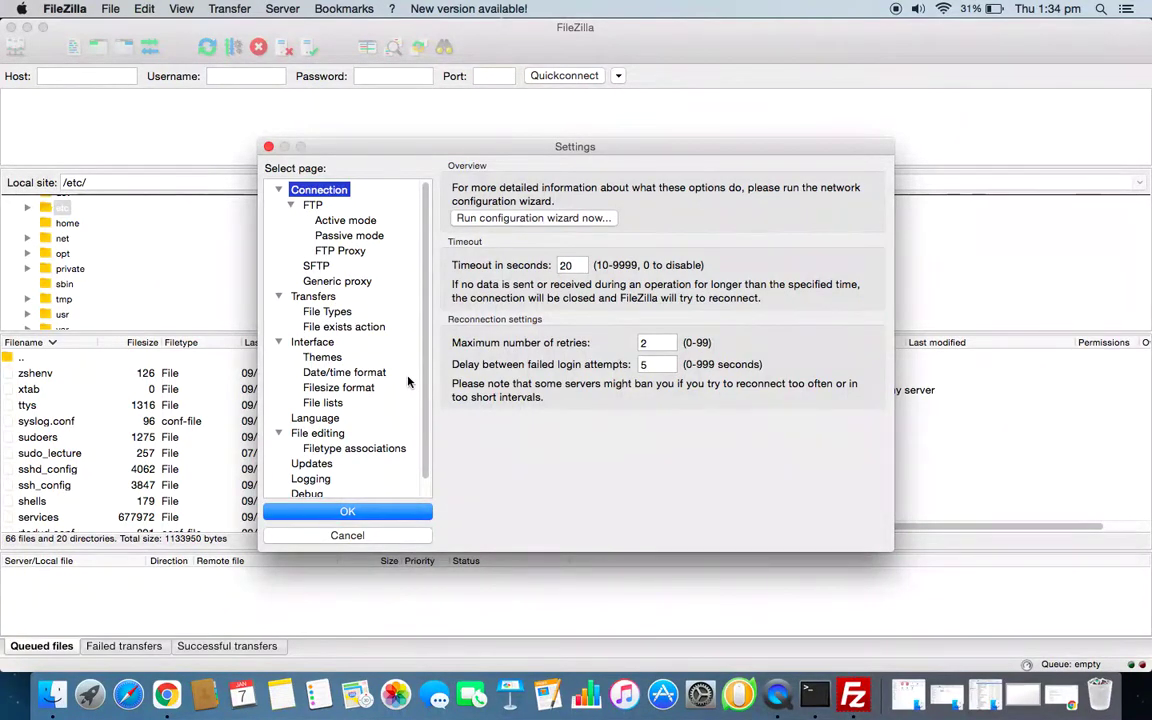
pyautogui.click(316, 266)
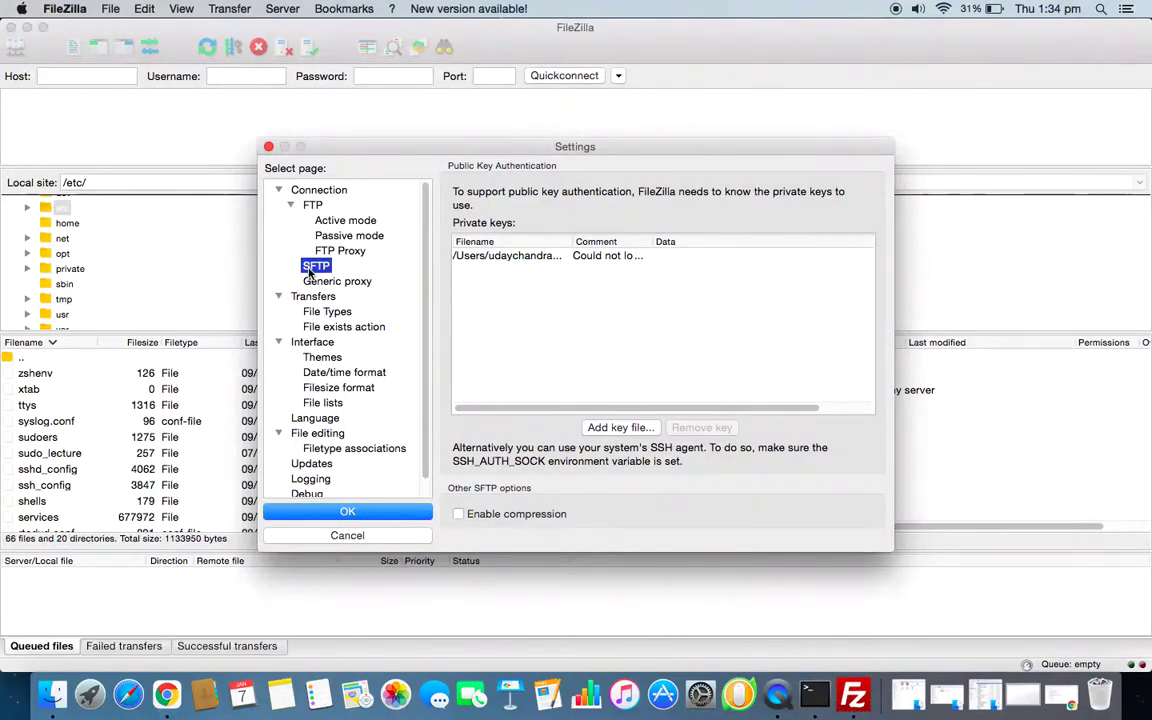
pyautogui.click(619, 428)
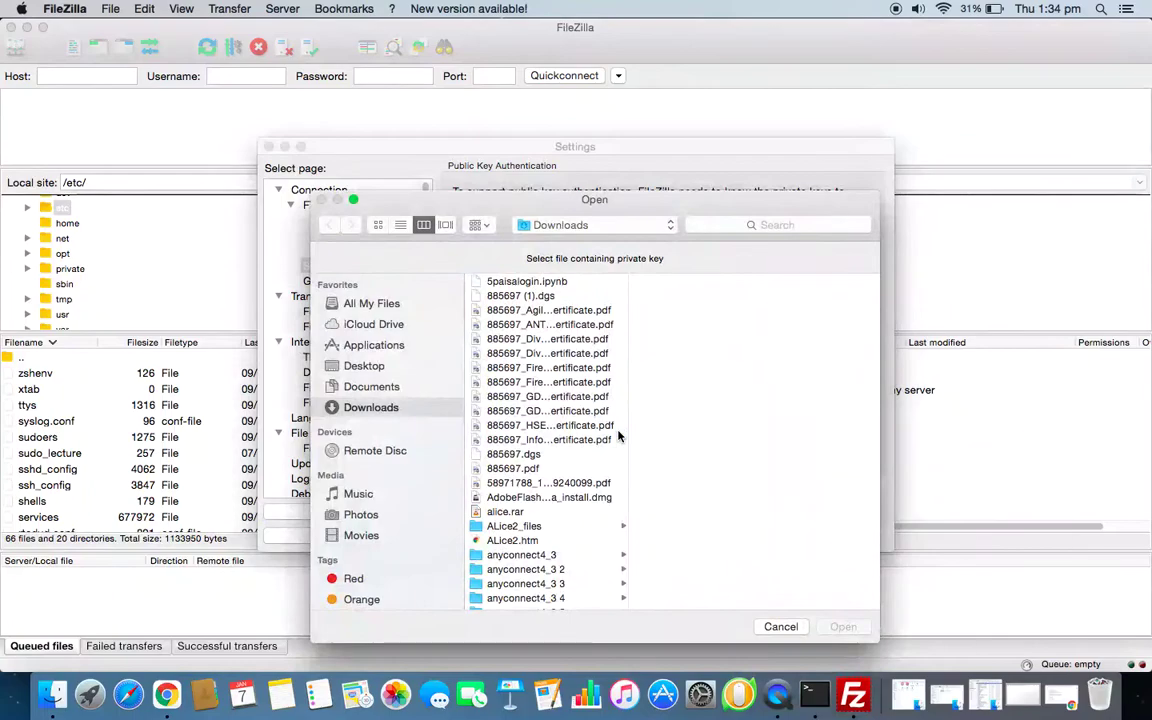
pyautogui.click(530, 455)
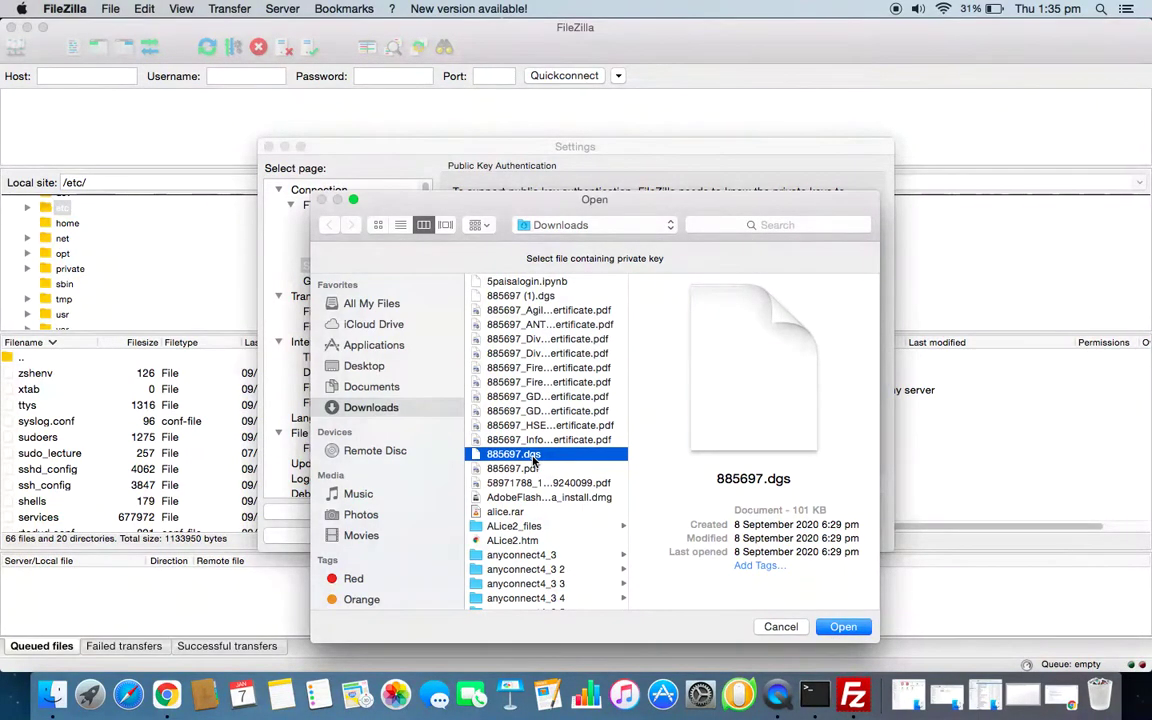
pyautogui.press('d')
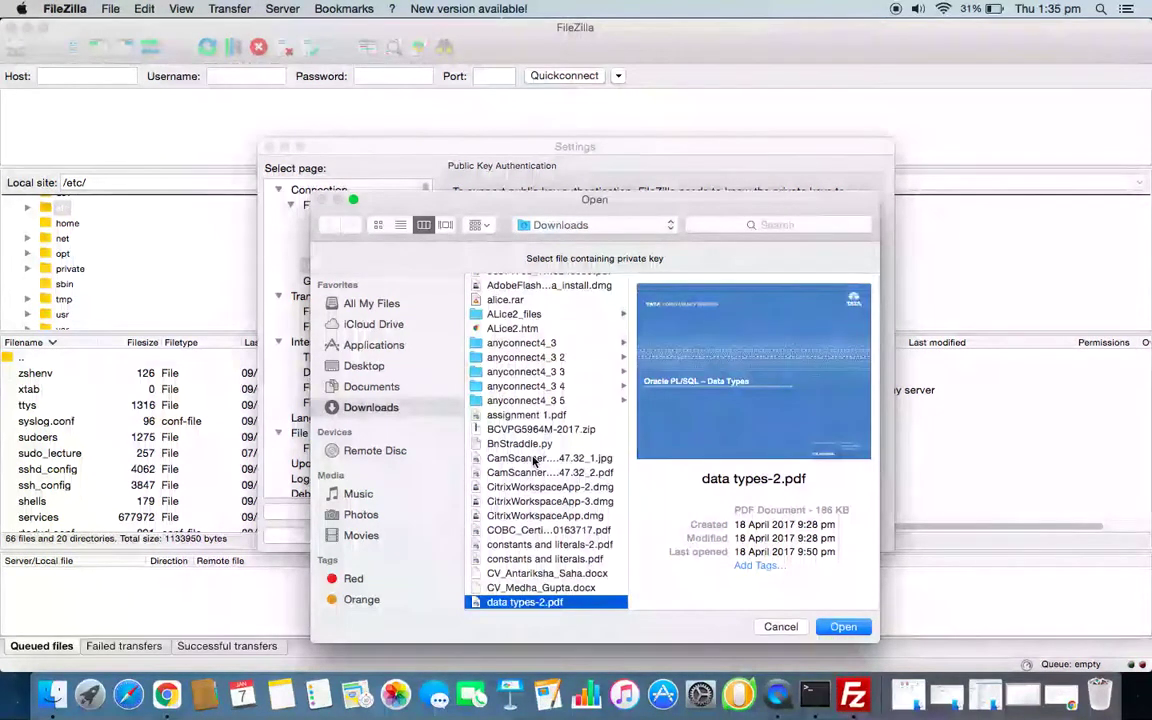
pyautogui.scroll(-5, 560, 576)
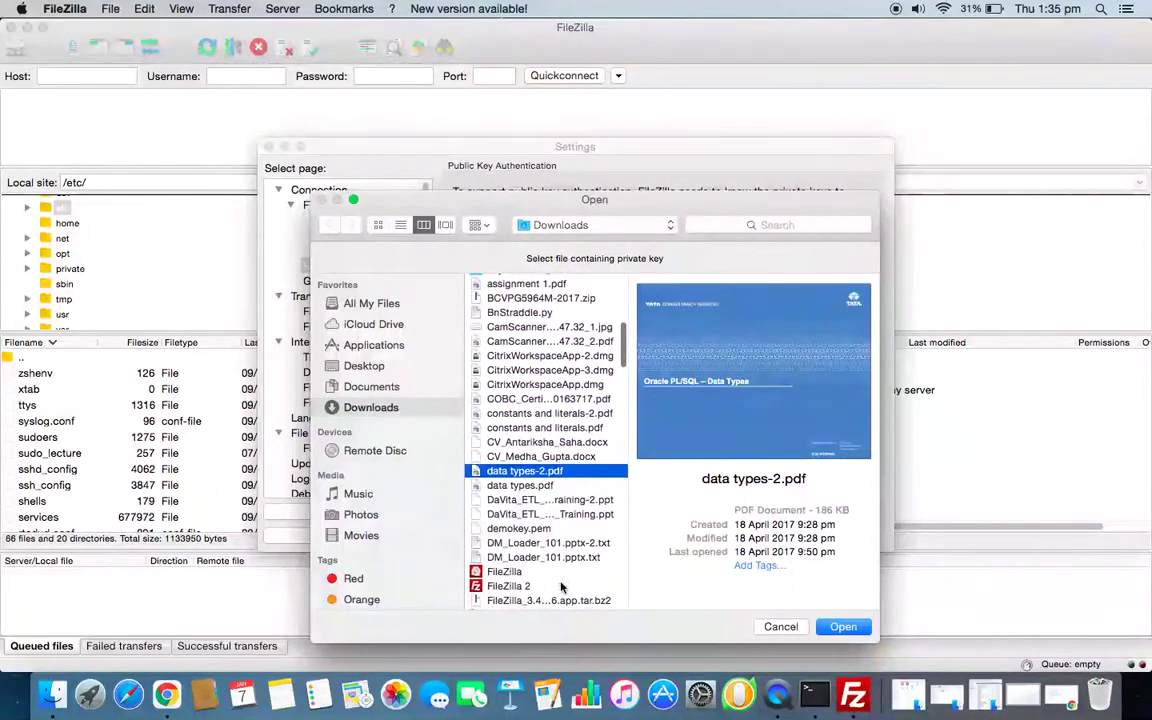
pyautogui.scroll(-1, 561, 586)
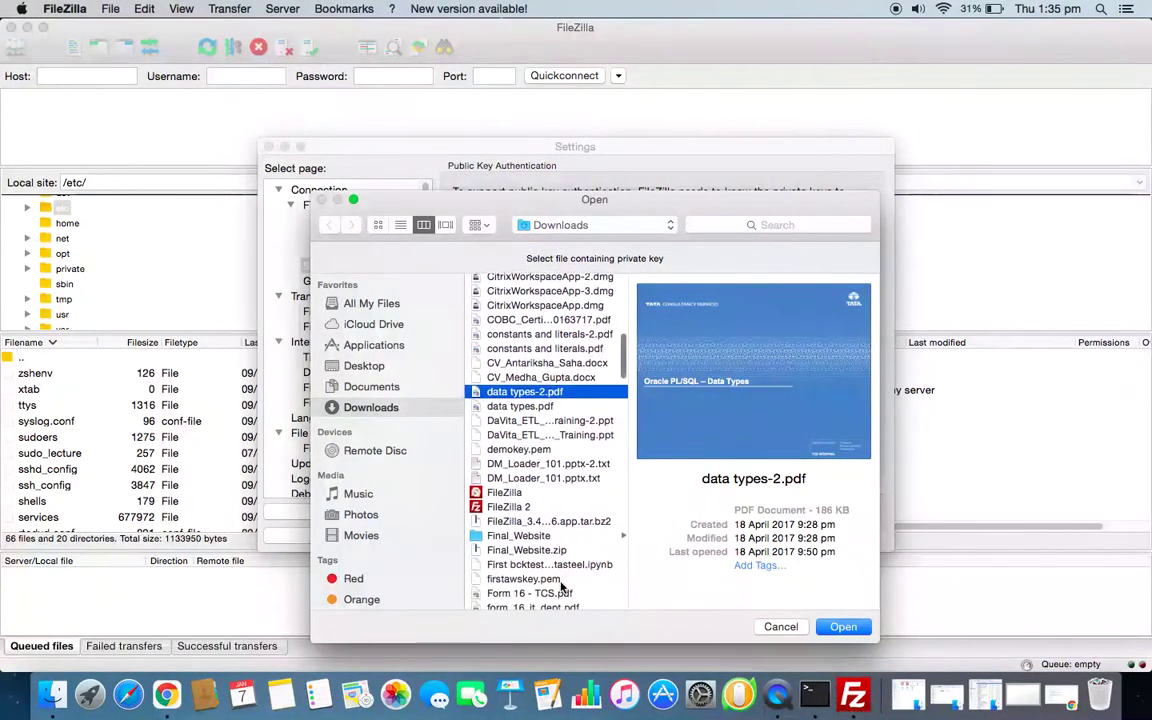
pyautogui.click(519, 449)
pyautogui.click(843, 628)
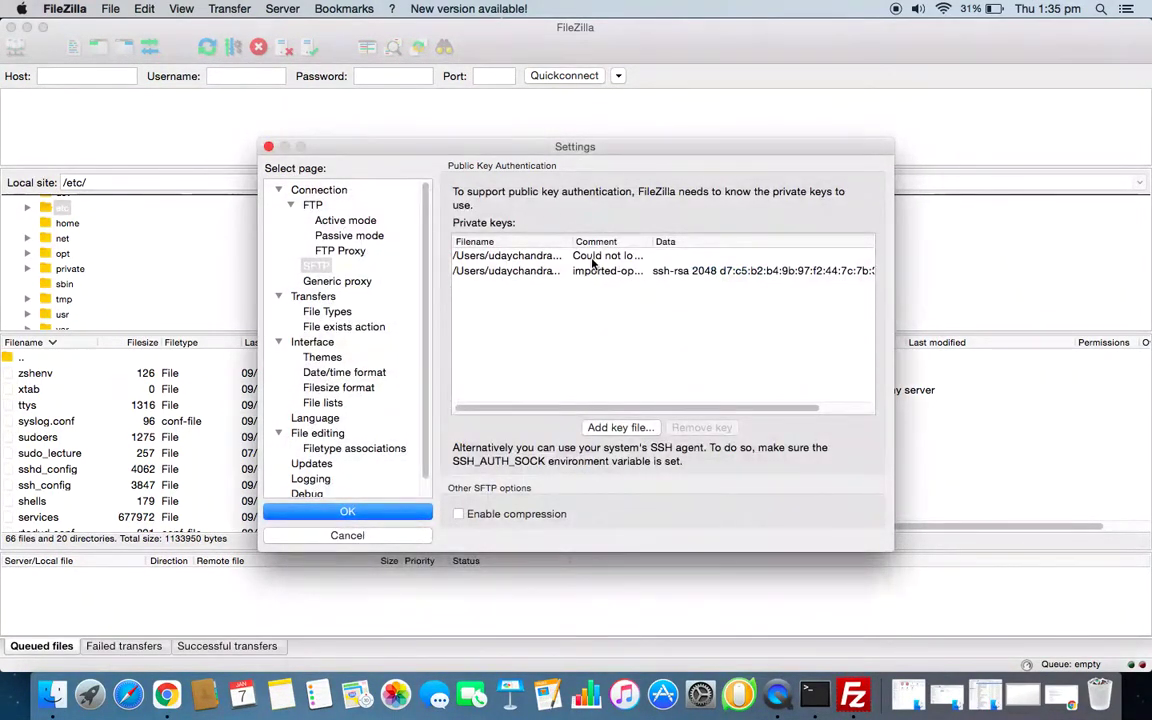
pyautogui.click(359, 515)
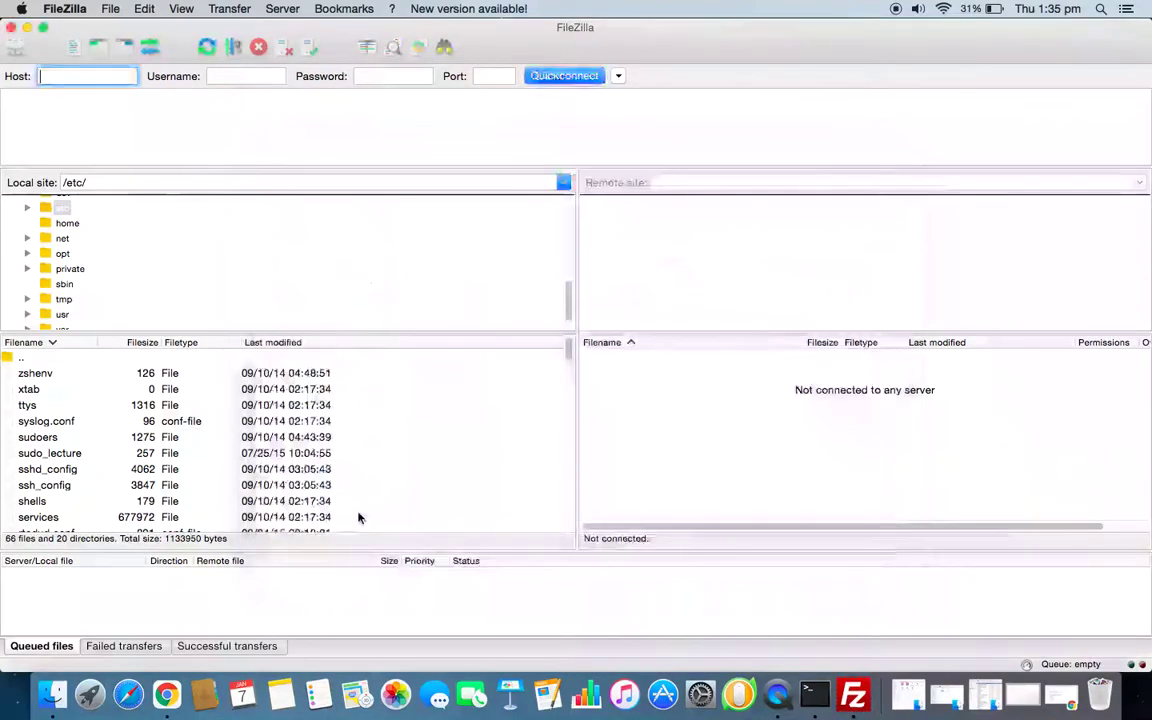
# Switch to the AWS console in Chrome, open the details of instance i-00687302de78ba5f4 and copy its public IPv4 DNS
pyautogui.click(167, 695)
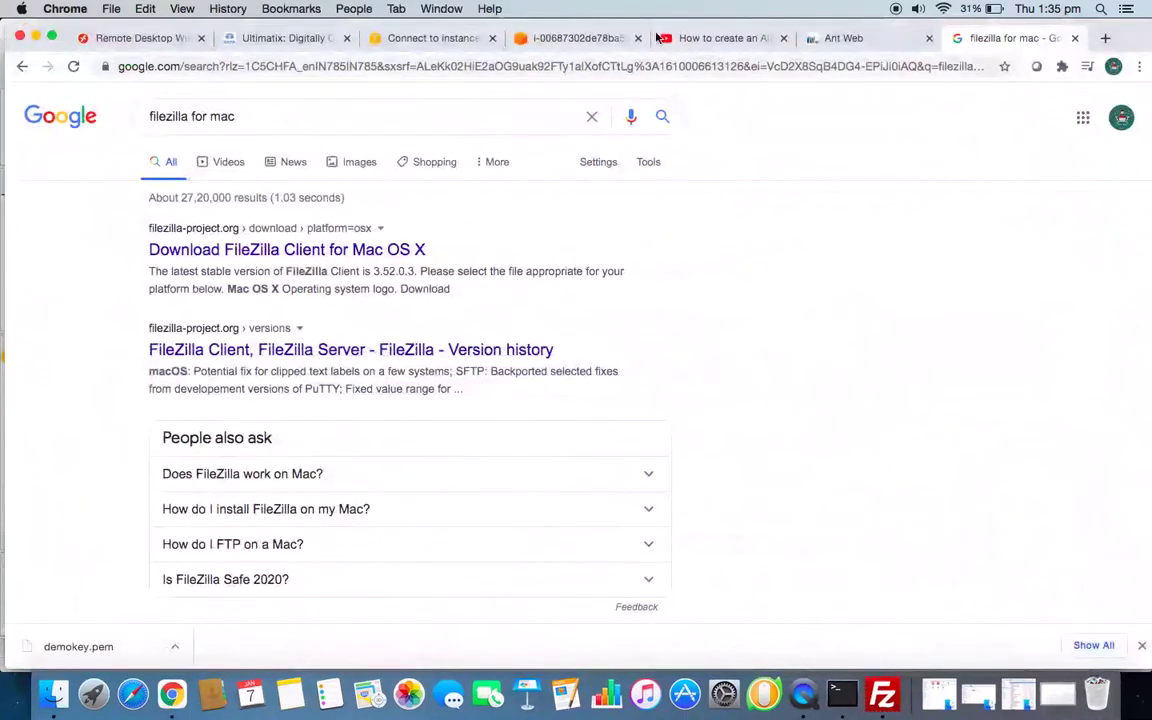
pyautogui.click(560, 40)
pyautogui.click(440, 40)
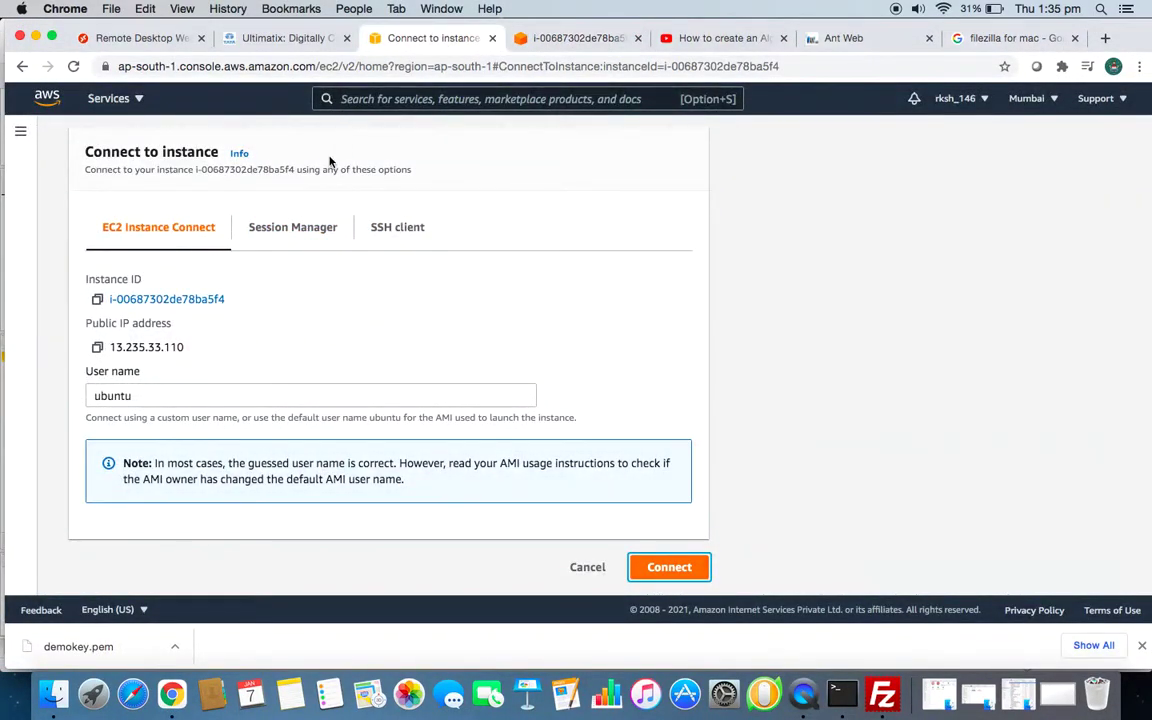
pyautogui.click(22, 66)
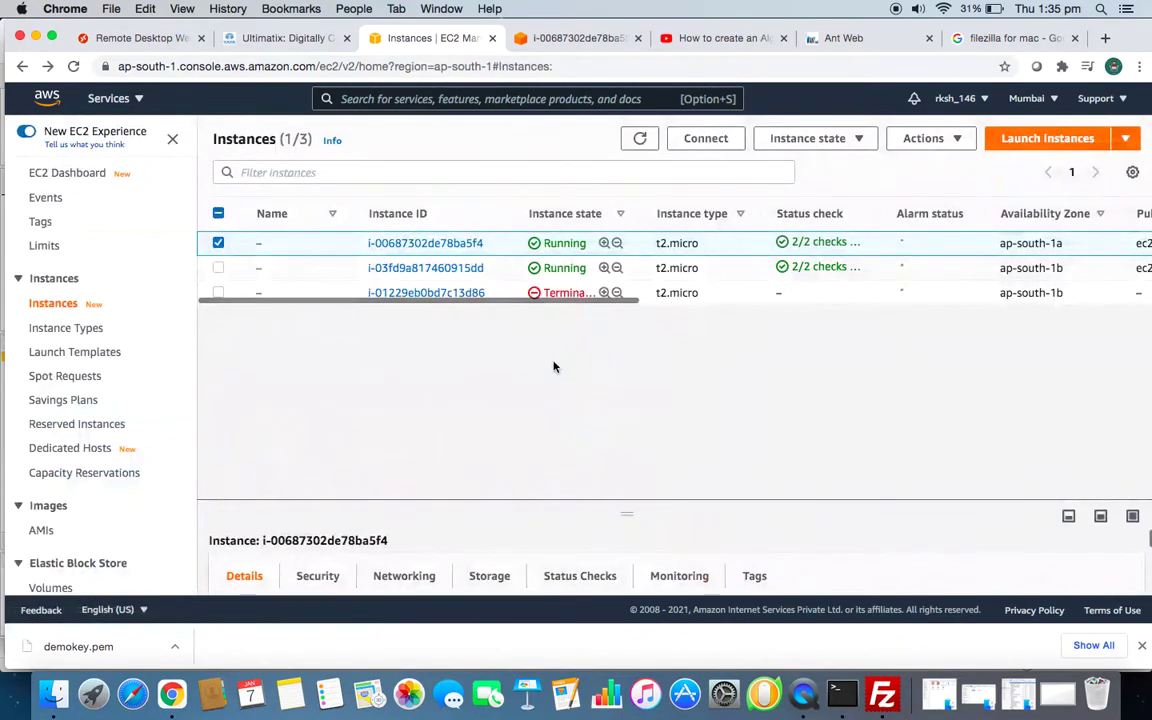
pyautogui.hscroll(5, 560, 268)
pyautogui.hscroll(5, 560, 268)
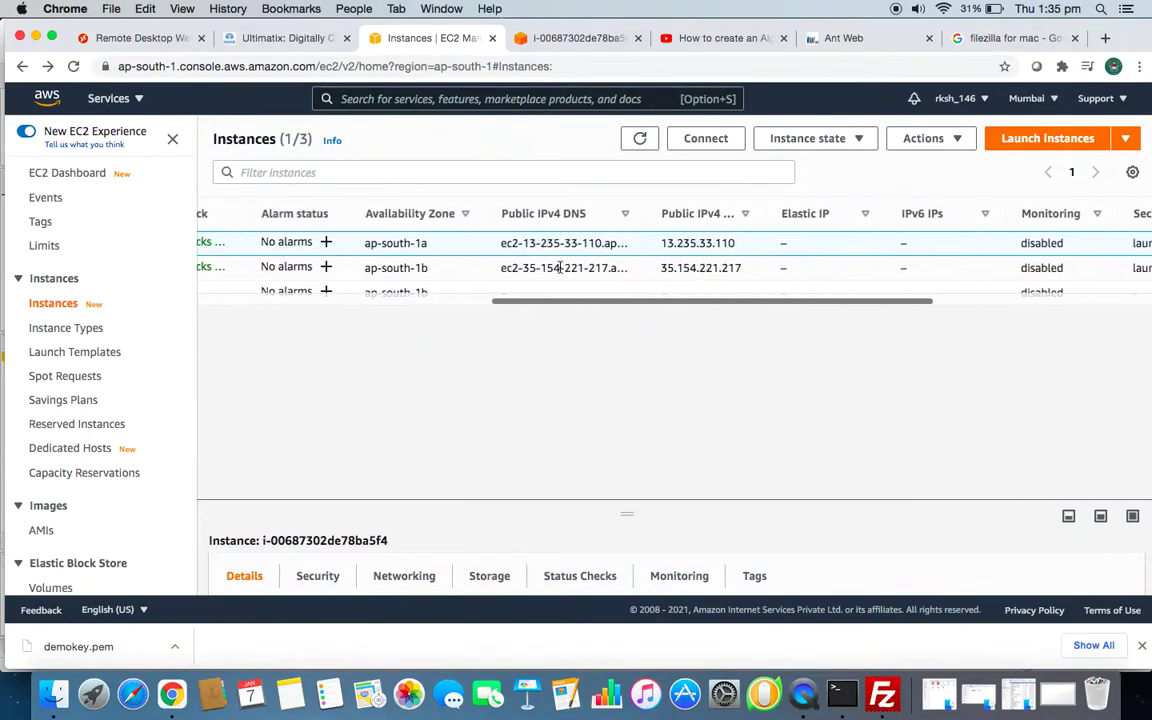
pyautogui.hscroll(-15, 560, 268)
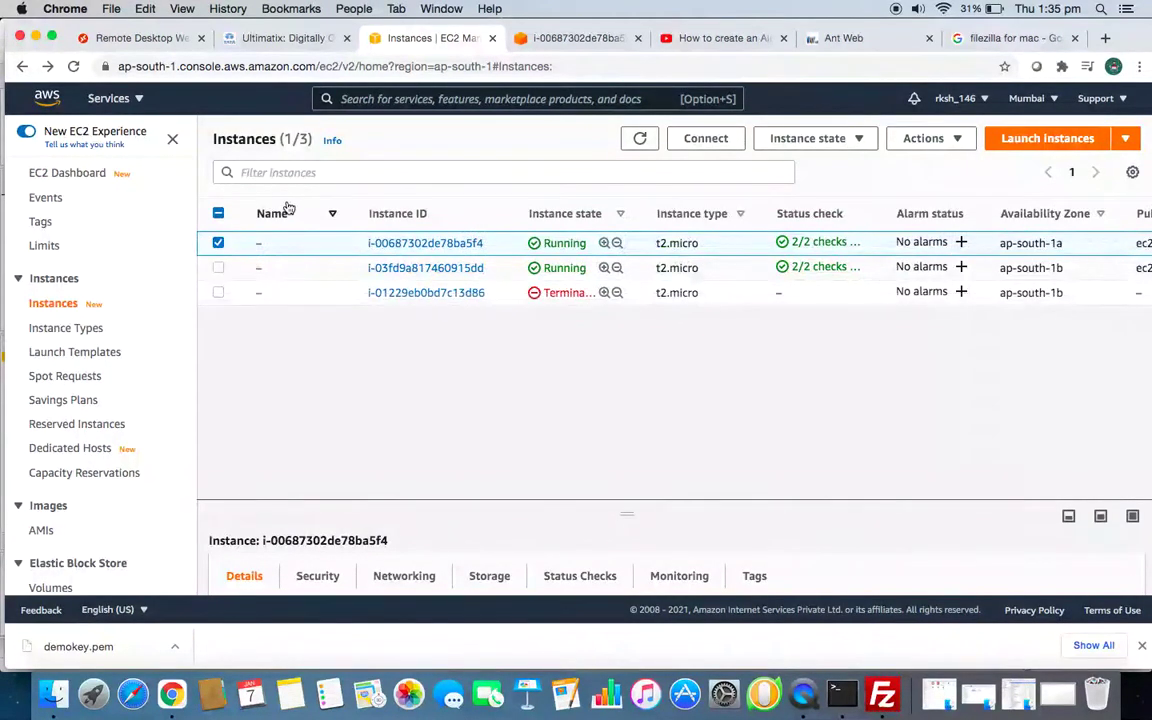
pyautogui.click(392, 243)
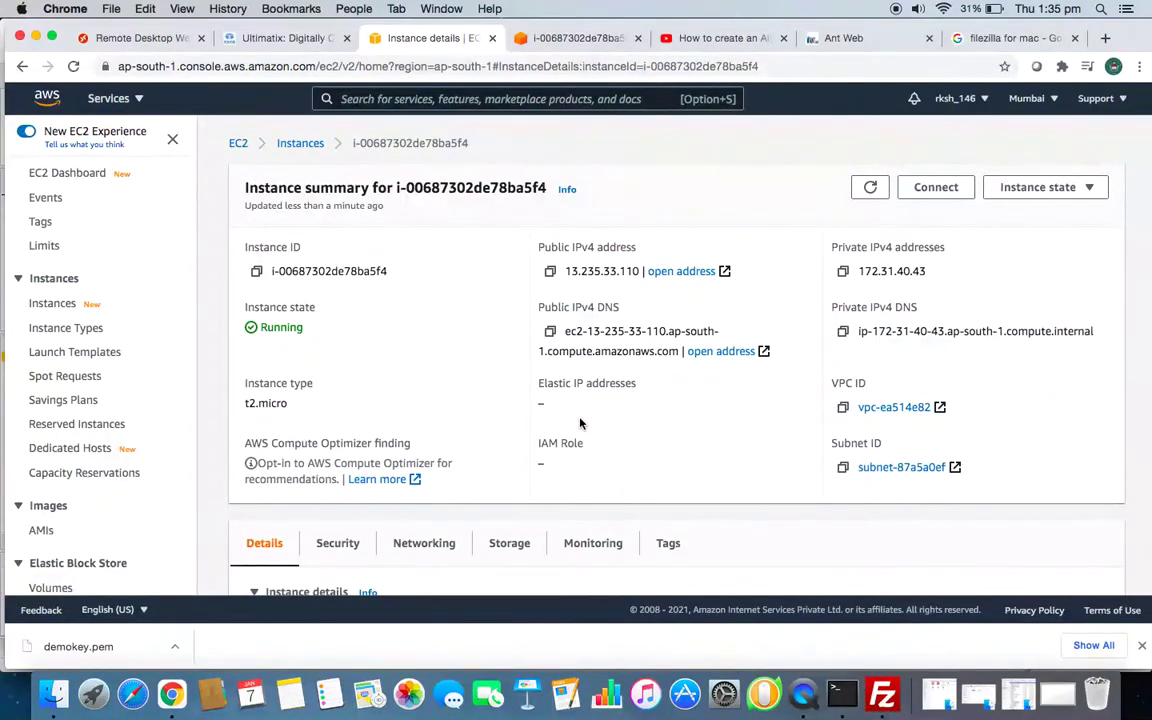
pyautogui.click(550, 333)
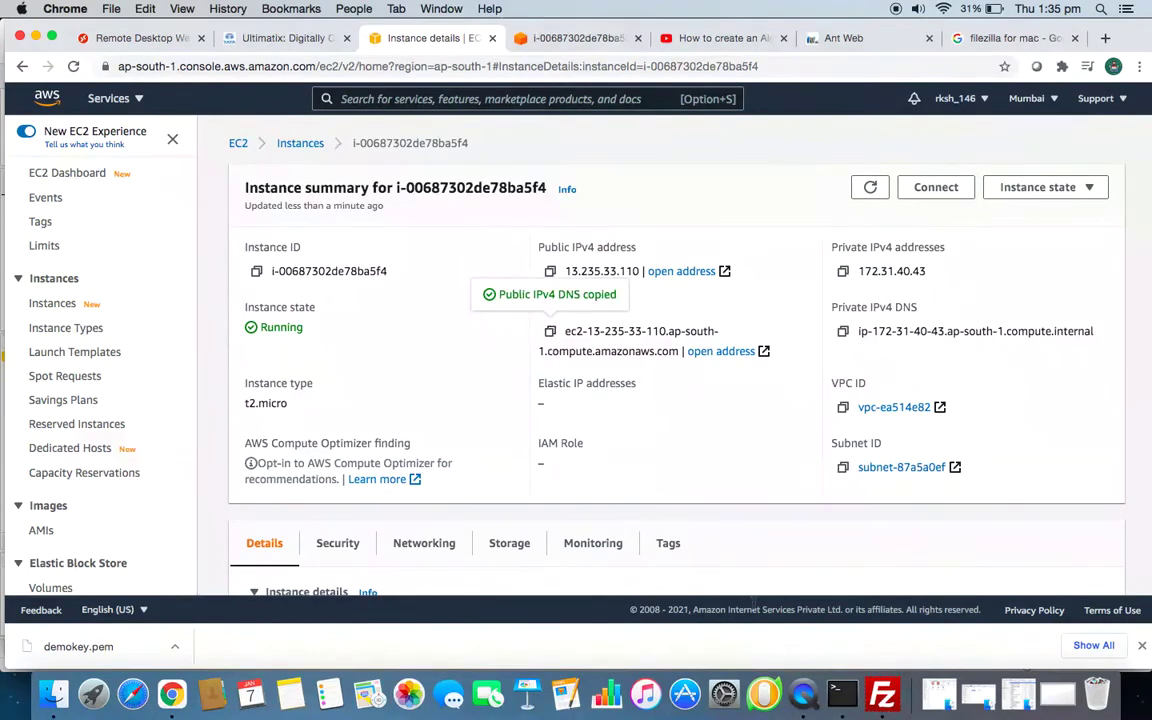
# Switch back to FileZilla and create a new site named demoserver in the Site Manager
pyautogui.click(882, 693)
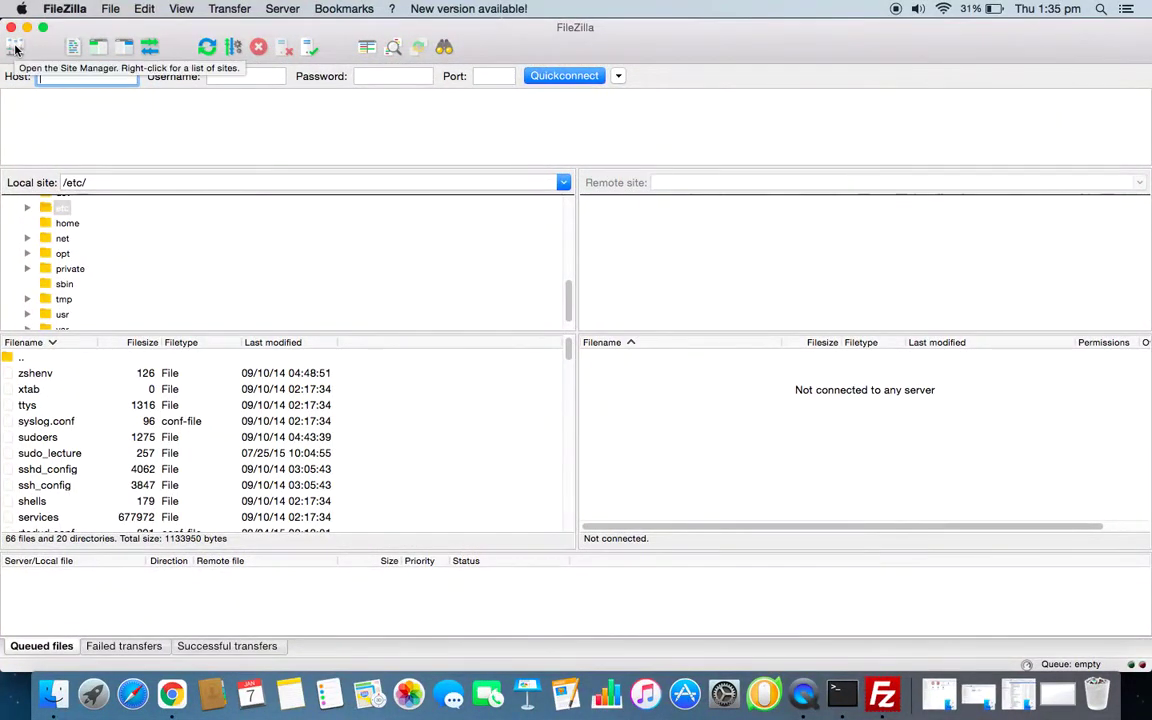
pyautogui.click(16, 47)
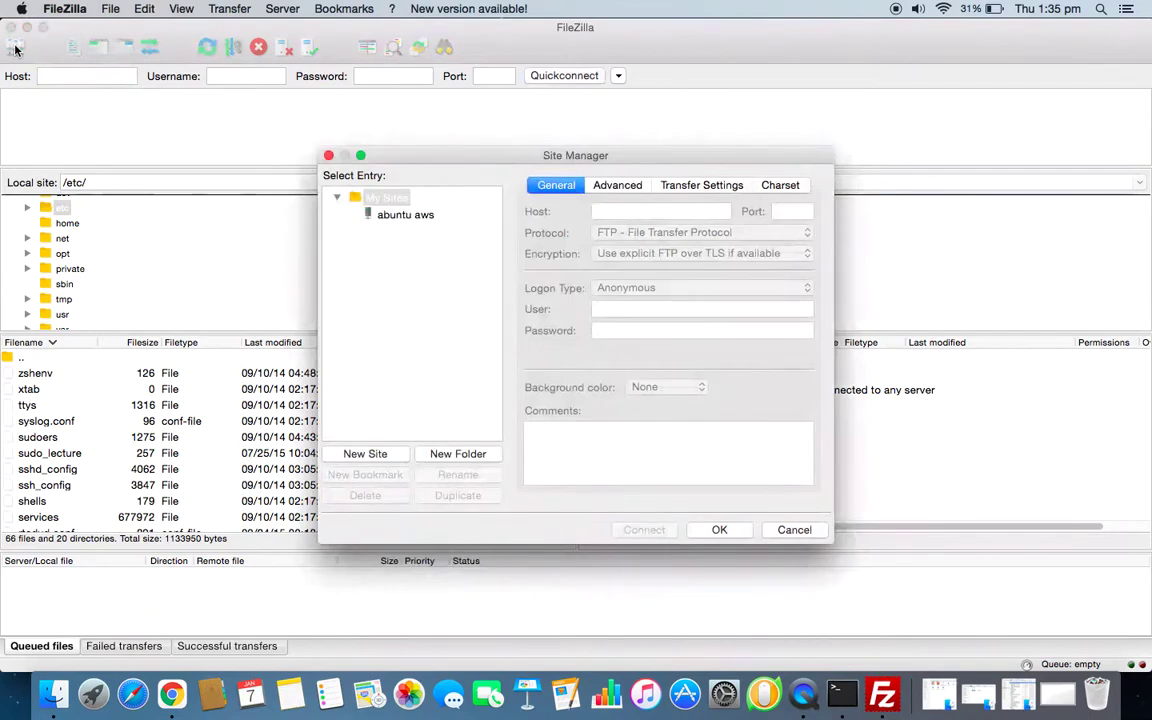
pyautogui.click(365, 454)
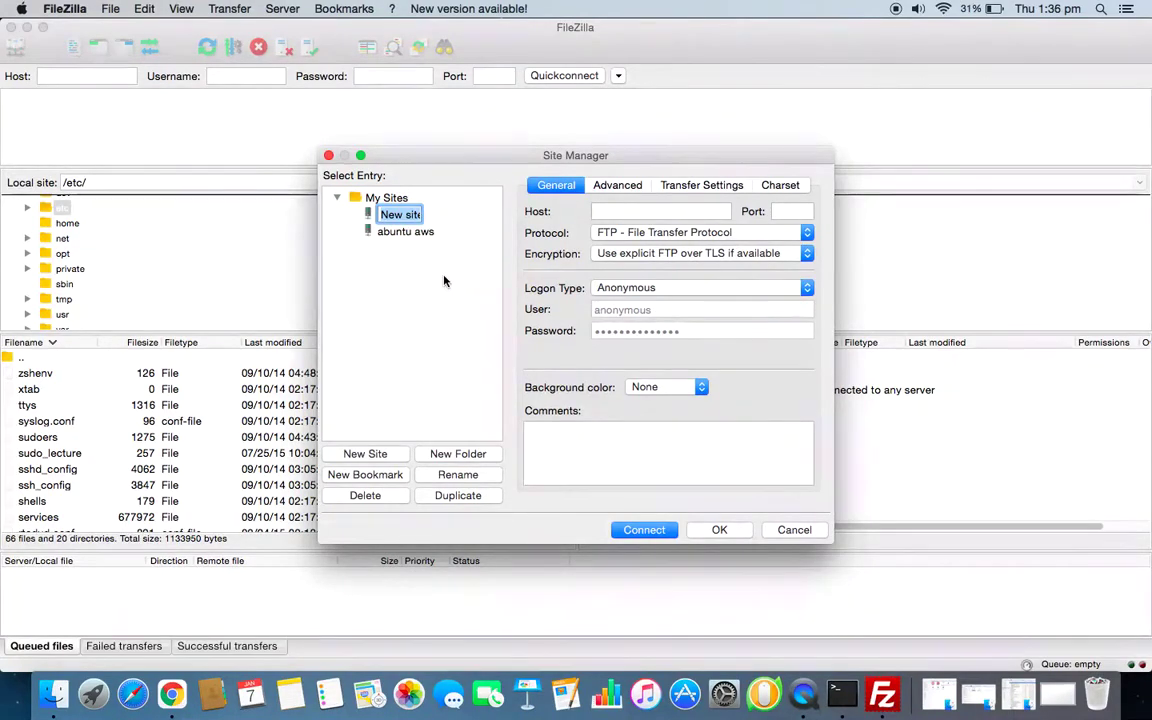
pyautogui.write('demo')
pyautogui.write('server')
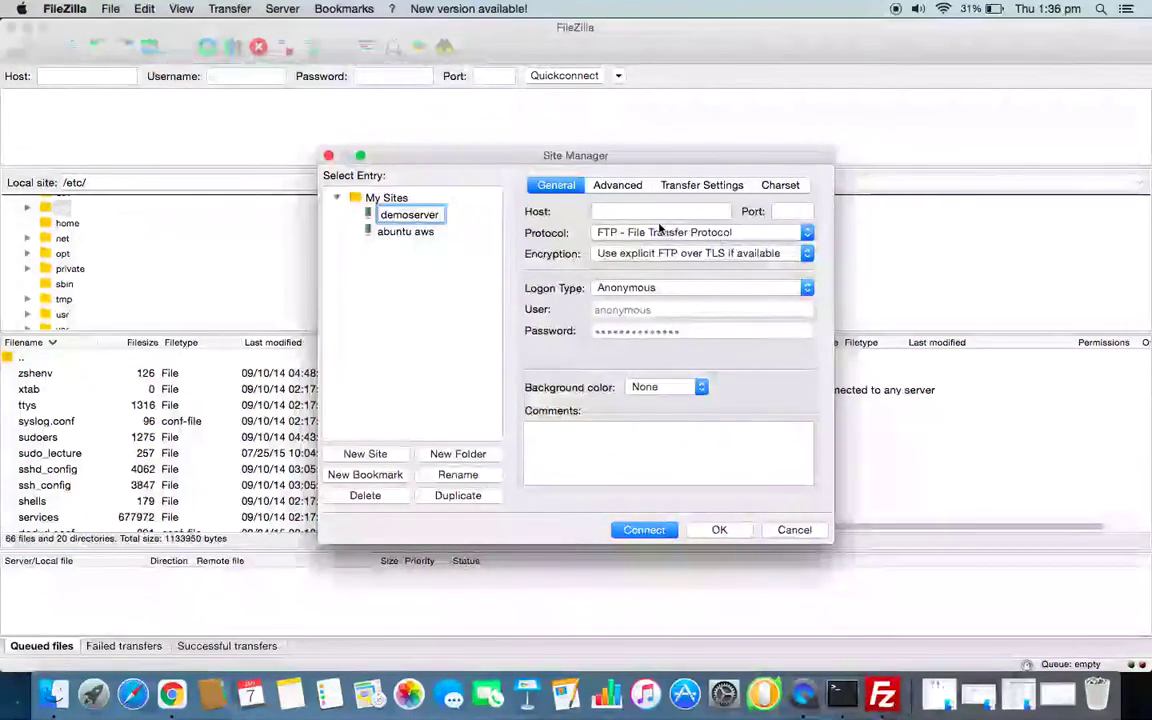
# Set the demoserver site's protocol to SFTP - SSH File Transfer Protocol and its logon type to Normal
pyautogui.click(765, 232)
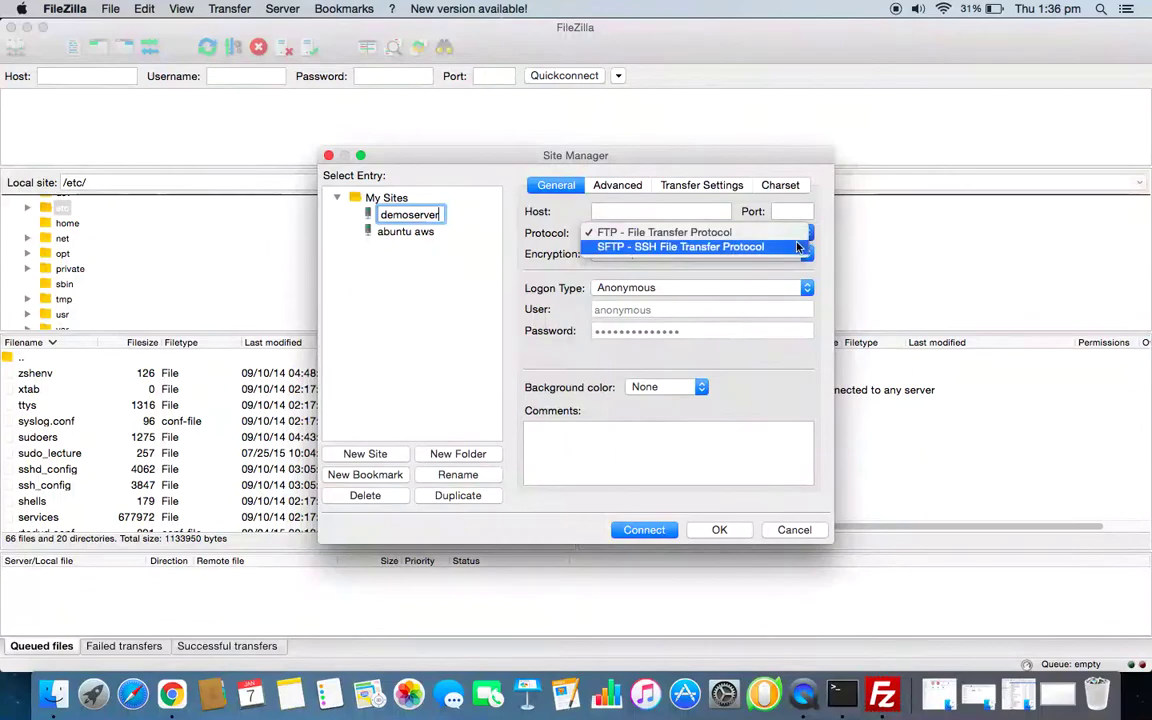
pyautogui.click(797, 249)
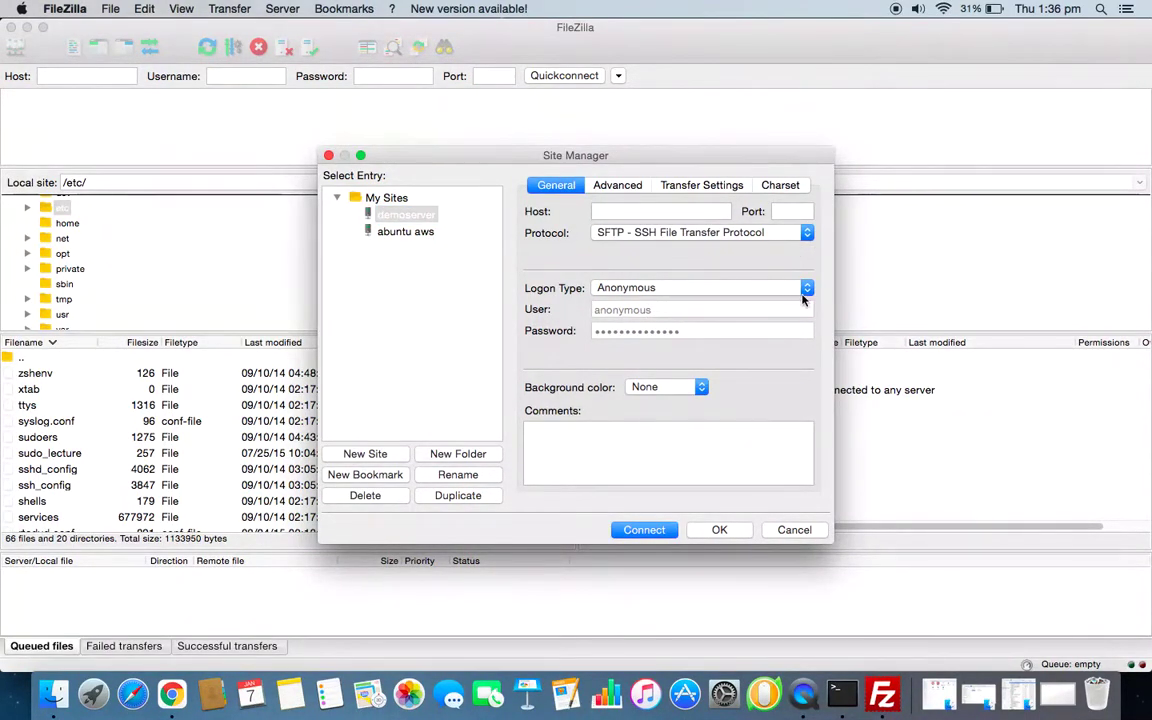
pyautogui.click(808, 288)
pyautogui.click(800, 302)
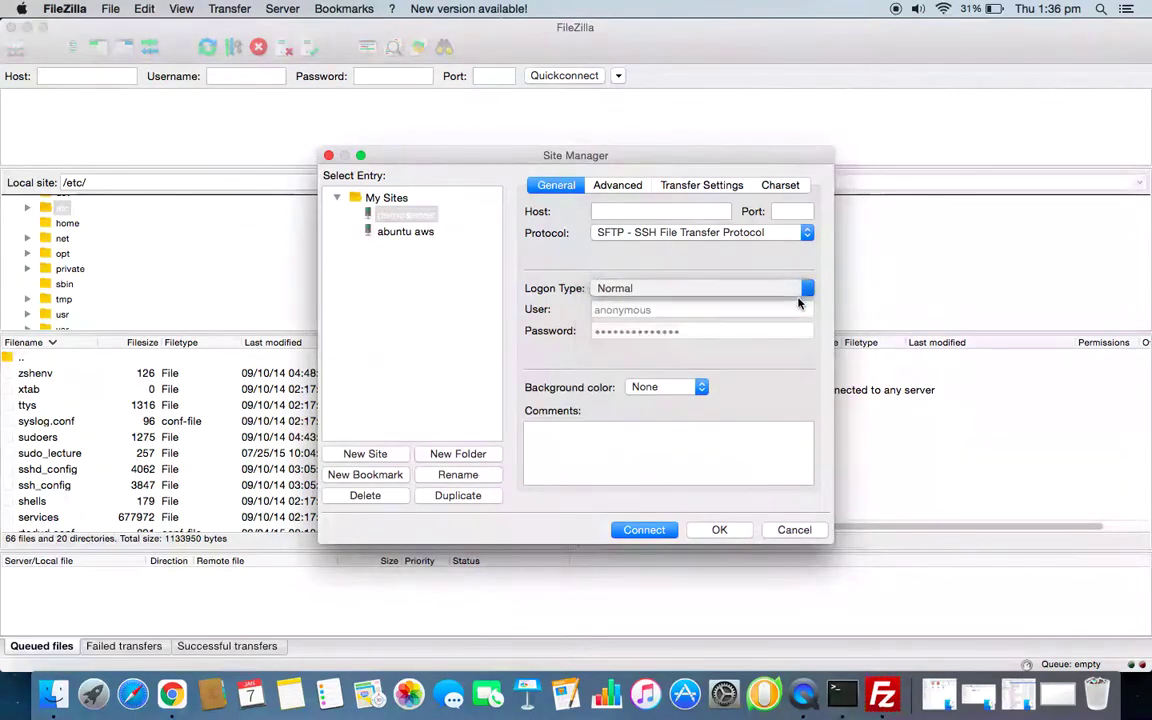
# Replace the demoserver site's default user name with ubuntu
pyautogui.click(721, 312)
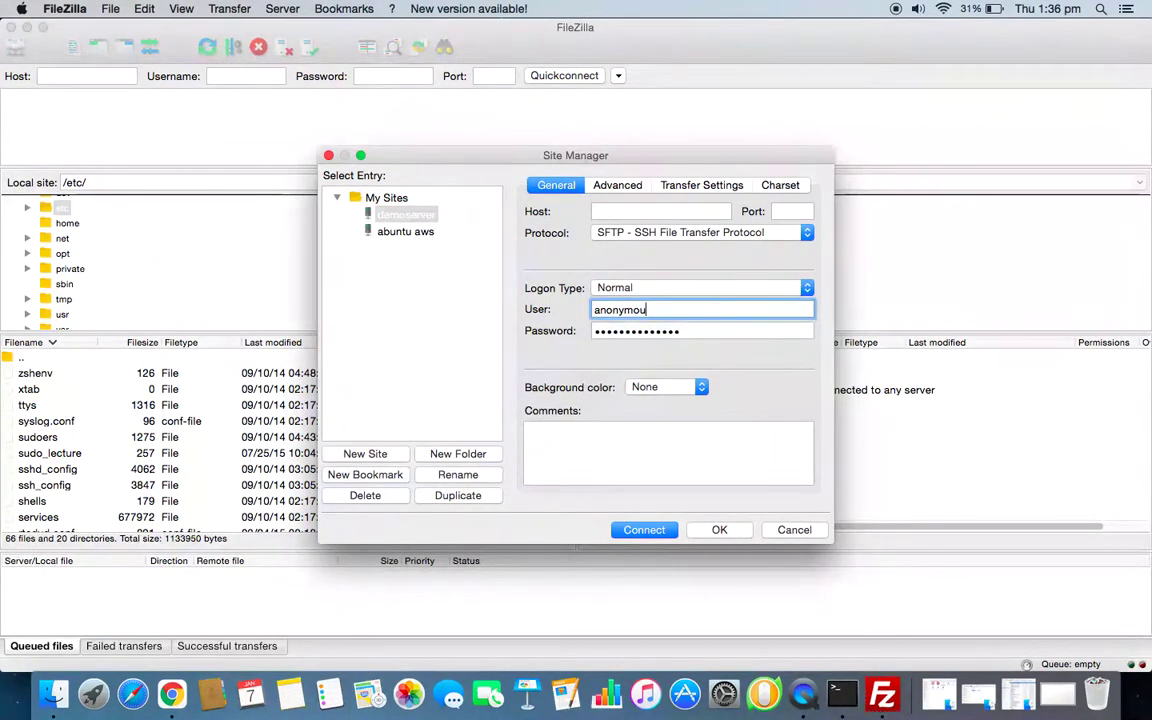
pyautogui.press('BackSpace')
pyautogui.press('BackSpace')
pyautogui.press('BackSpace')
pyautogui.press('BackSpace')
pyautogui.press('BackSpace')
pyautogui.press('BackSpace')
pyautogui.write('ubuntu')
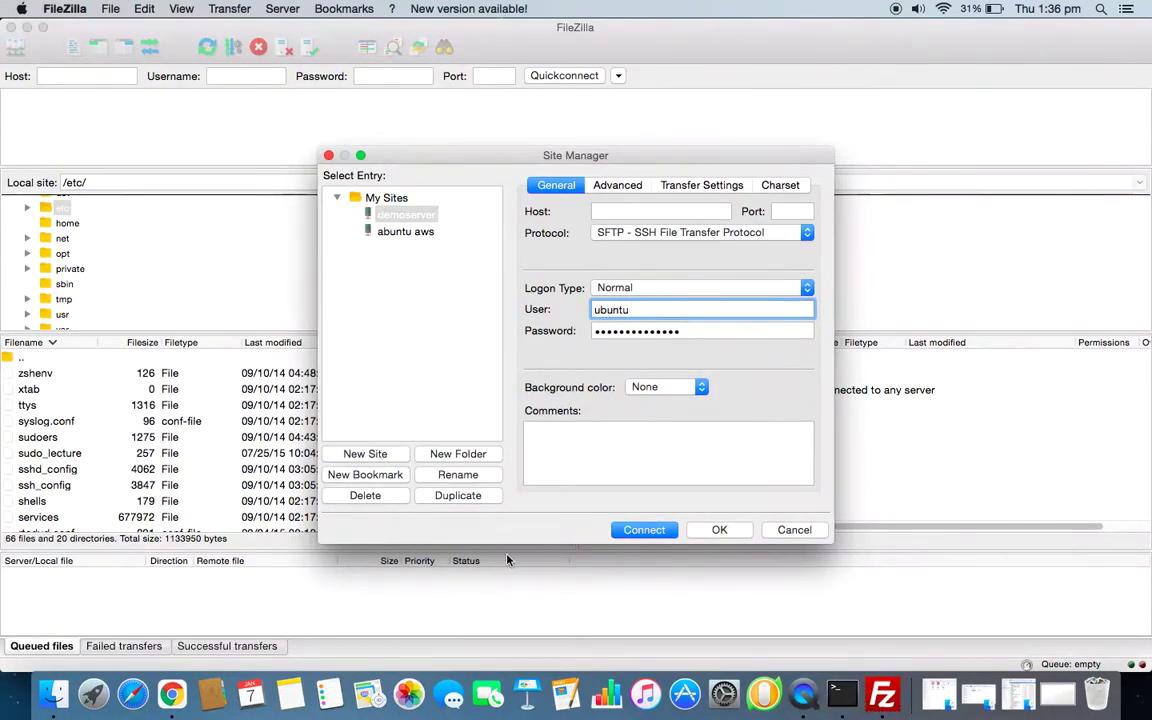
# Check the login user name in the instance's terminal session in Chrome and return to FileZilla
pyautogui.click(172, 693)
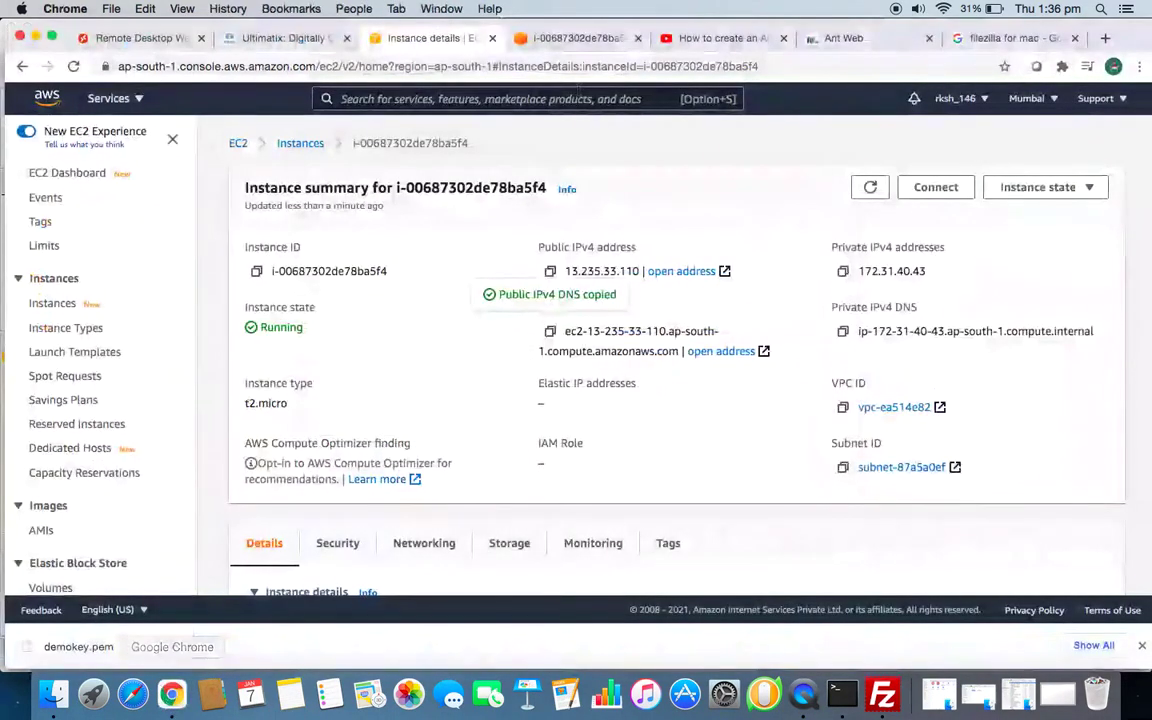
pyautogui.click(573, 40)
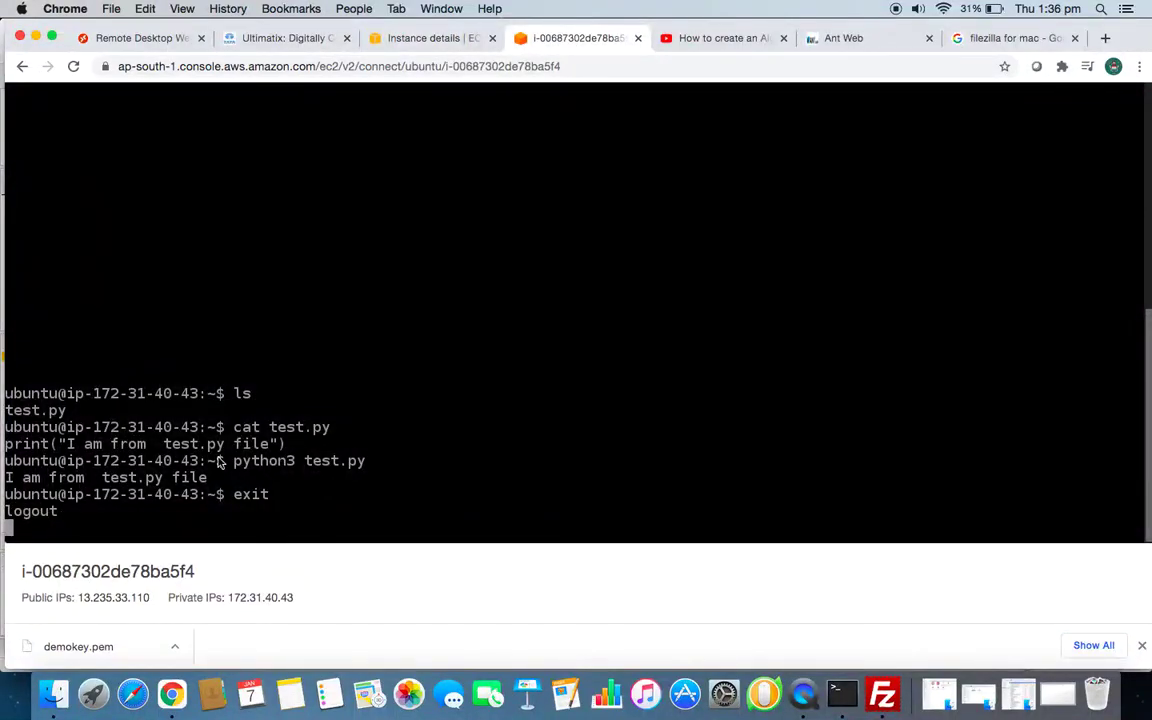
pyautogui.click(885, 708)
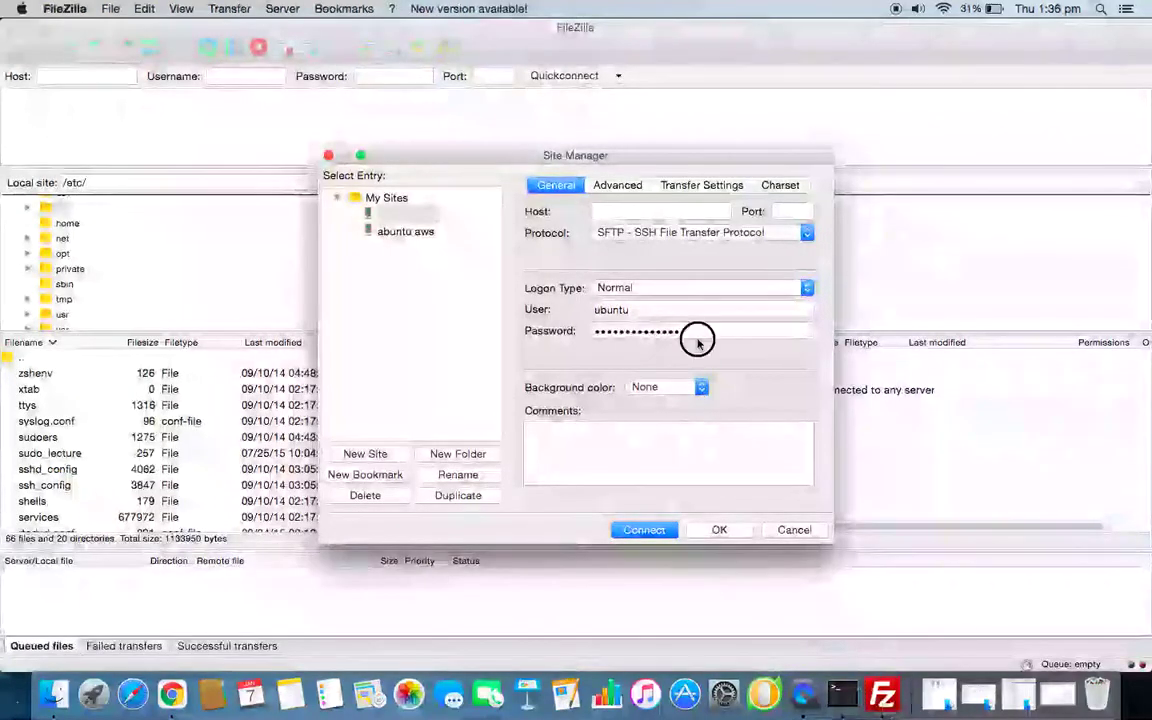
# Clear the demoserver site's password and try to save the site settings
pyautogui.click(694, 332)
pyautogui.press('BackSpace')
pyautogui.press('BackSpace')
pyautogui.press('BackSpace')
pyautogui.press('BackSpace')
pyautogui.press('BackSpace')
pyautogui.press('BackSpace')
pyautogui.press('BackSpace')
pyautogui.press('BackSpace')
pyautogui.press('BackSpace')
pyautogui.press('BackSpace')
pyautogui.press('BackSpace')
pyautogui.press('BackSpace')
pyautogui.press('BackSpace')
pyautogui.press('BackSpace')
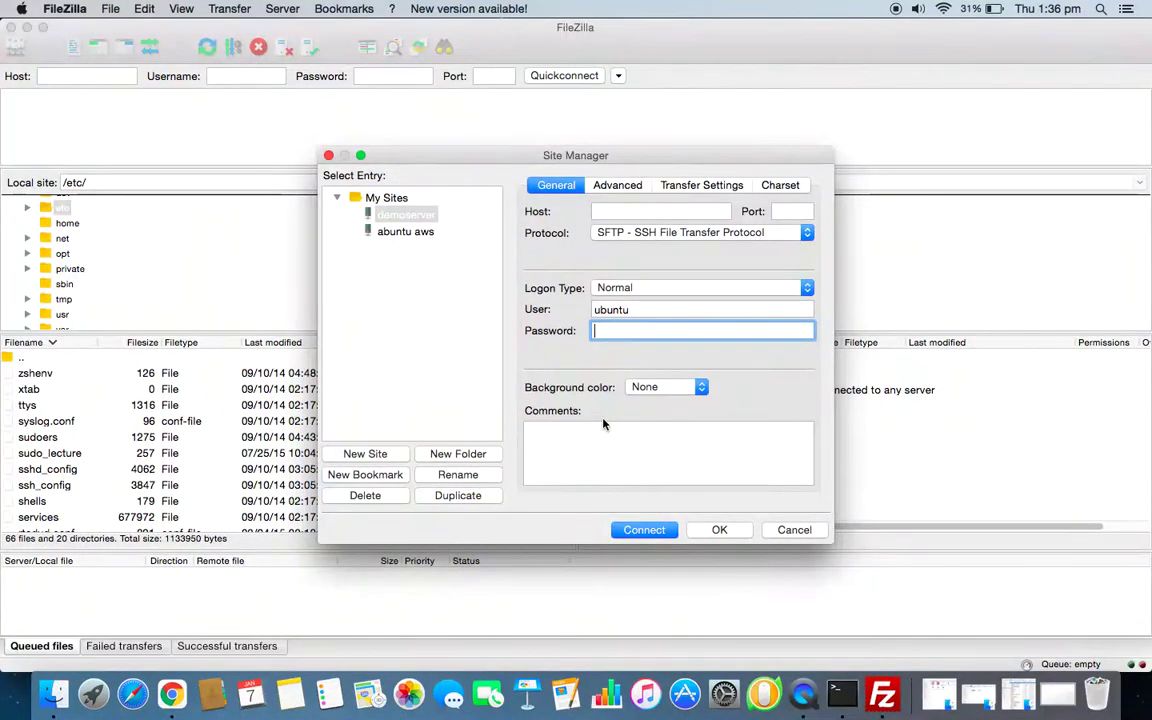
pyautogui.click(719, 531)
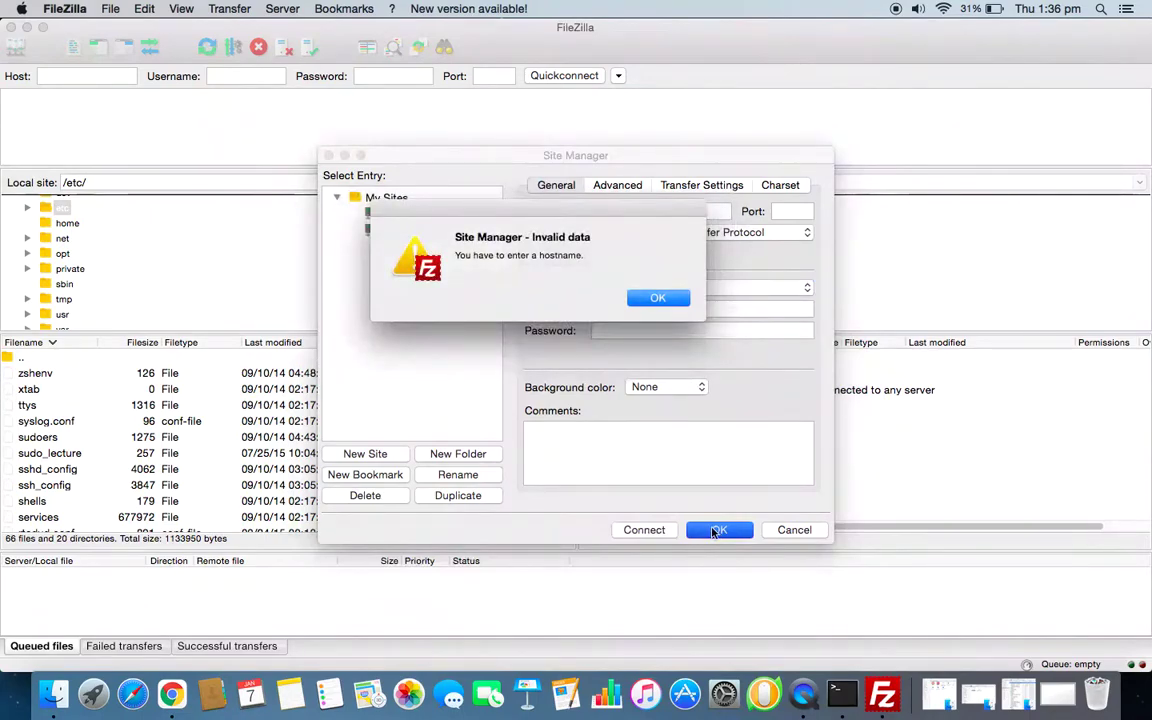
pyautogui.click(657, 299)
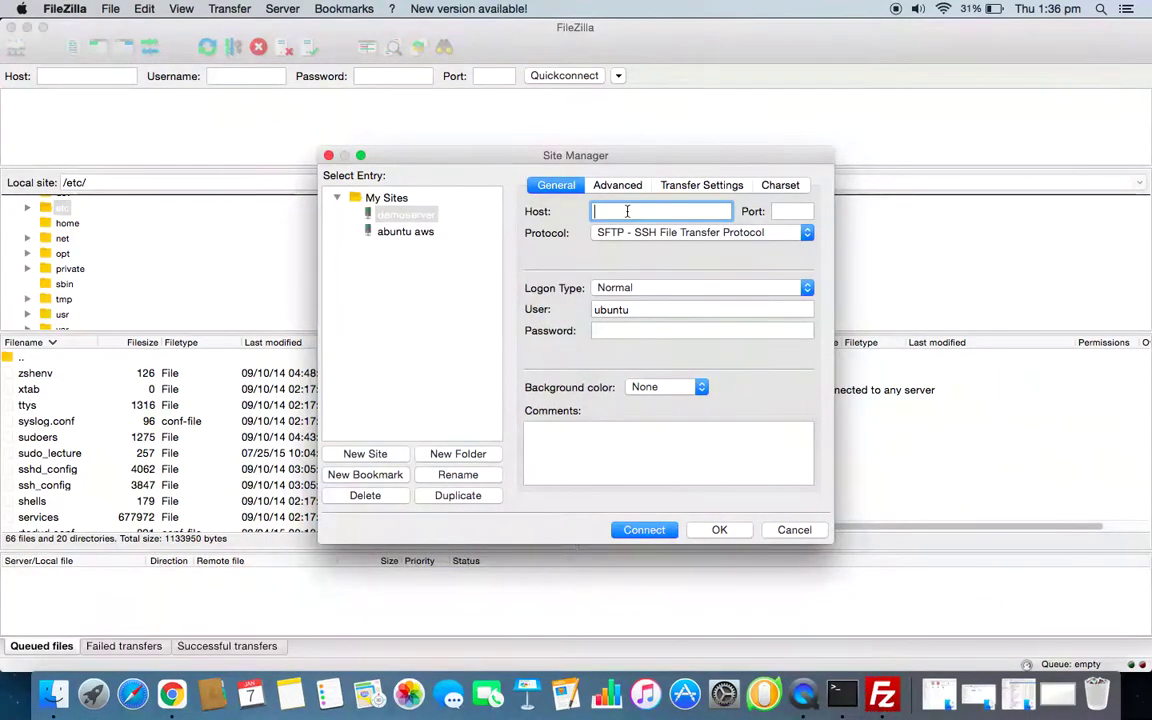
# Paste the copied public IPv4 DNS as the demoserver host, compare it with the instance details in Chrome and return to FileZilla
pyautogui.press('super+v')
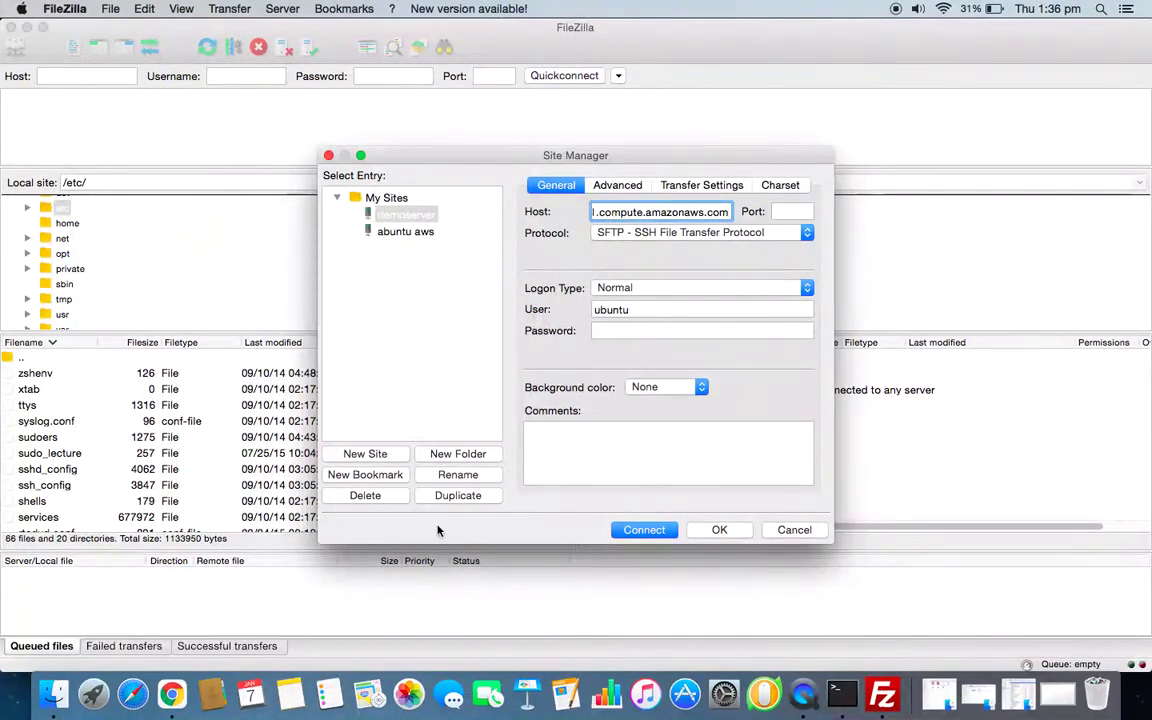
pyautogui.click(173, 695)
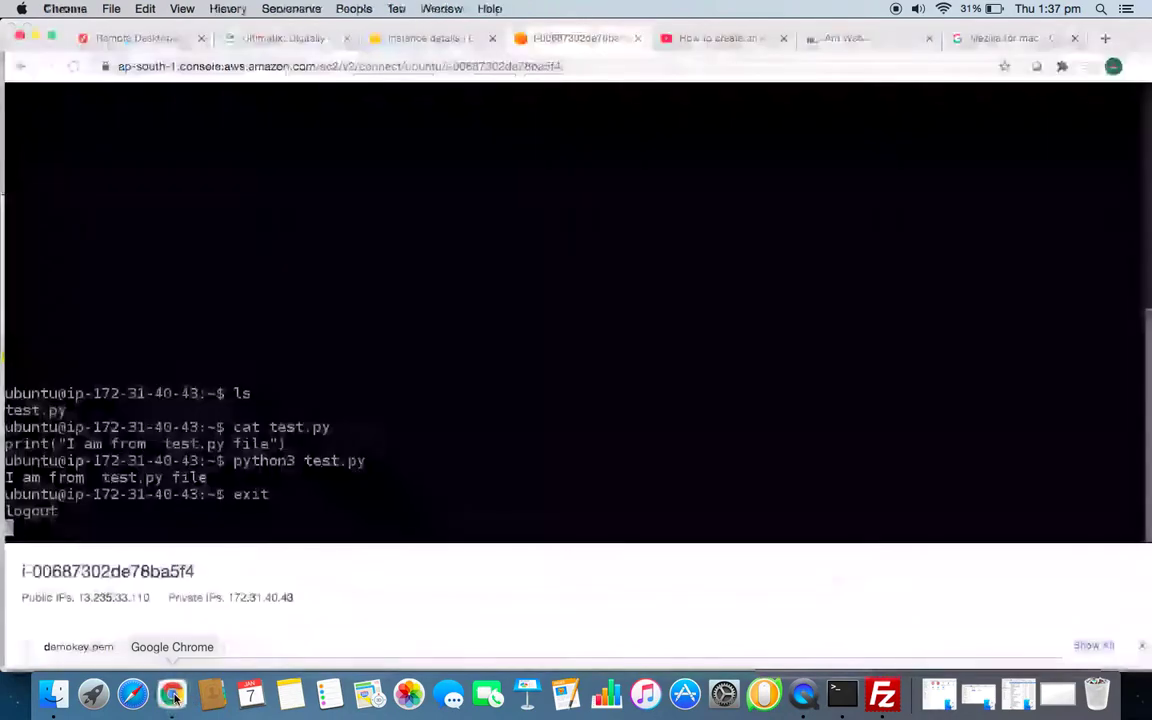
pyautogui.click(422, 48)
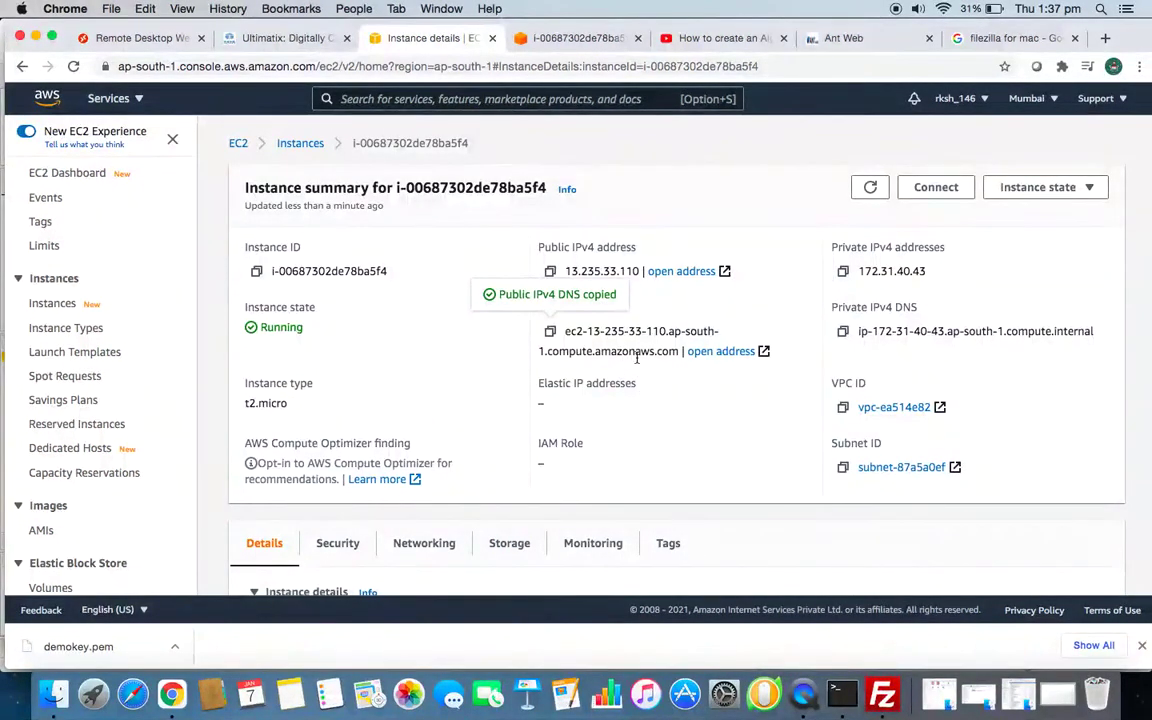
pyautogui.click(883, 700)
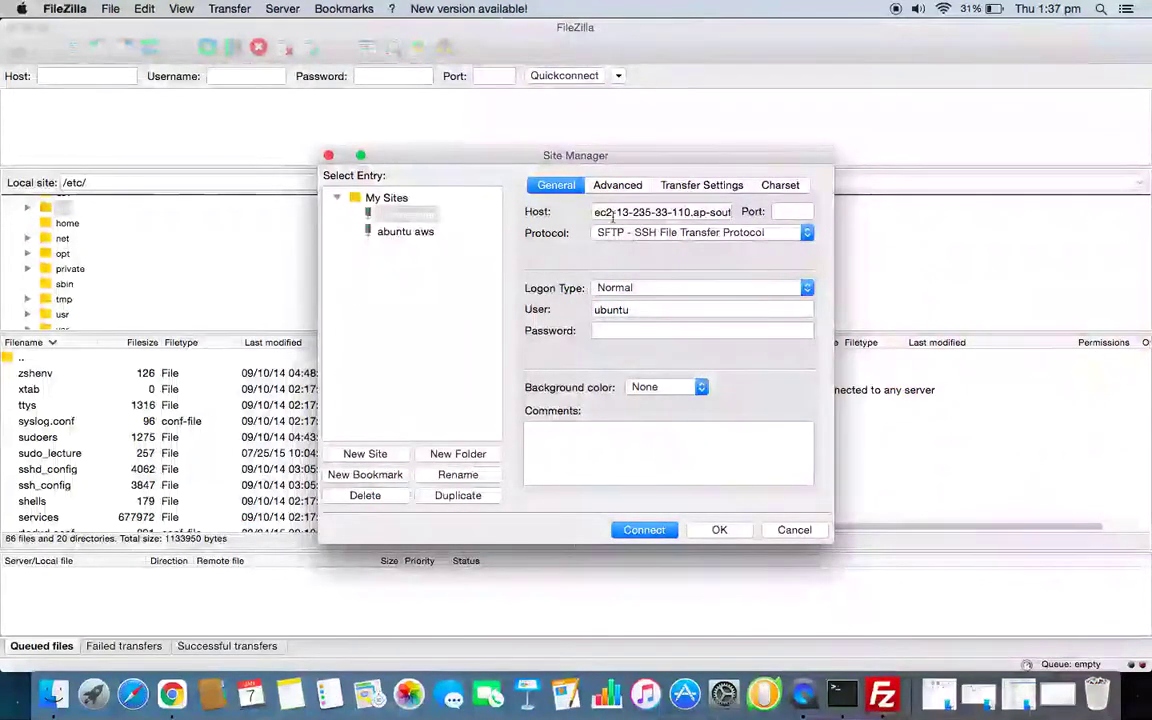
# Set the demoserver site's port to 22 and connect, always trusting the host and adding its key to the cache
pyautogui.click(783, 212)
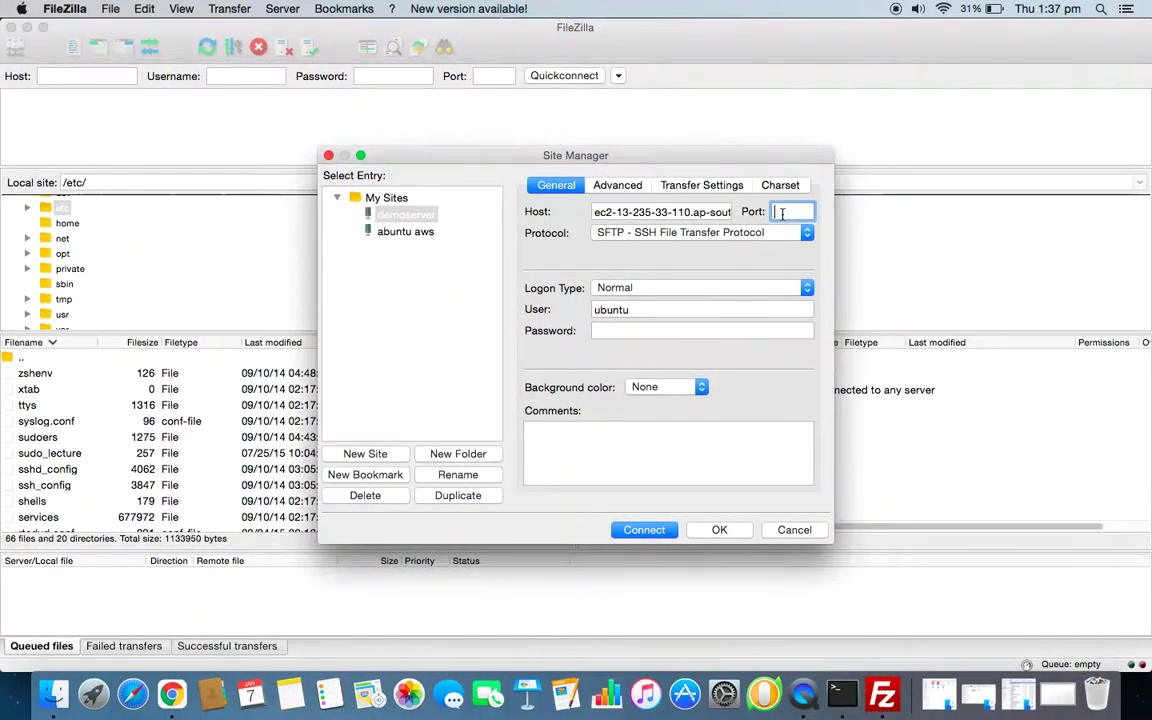
pyautogui.write('22')
pyautogui.click(645, 530)
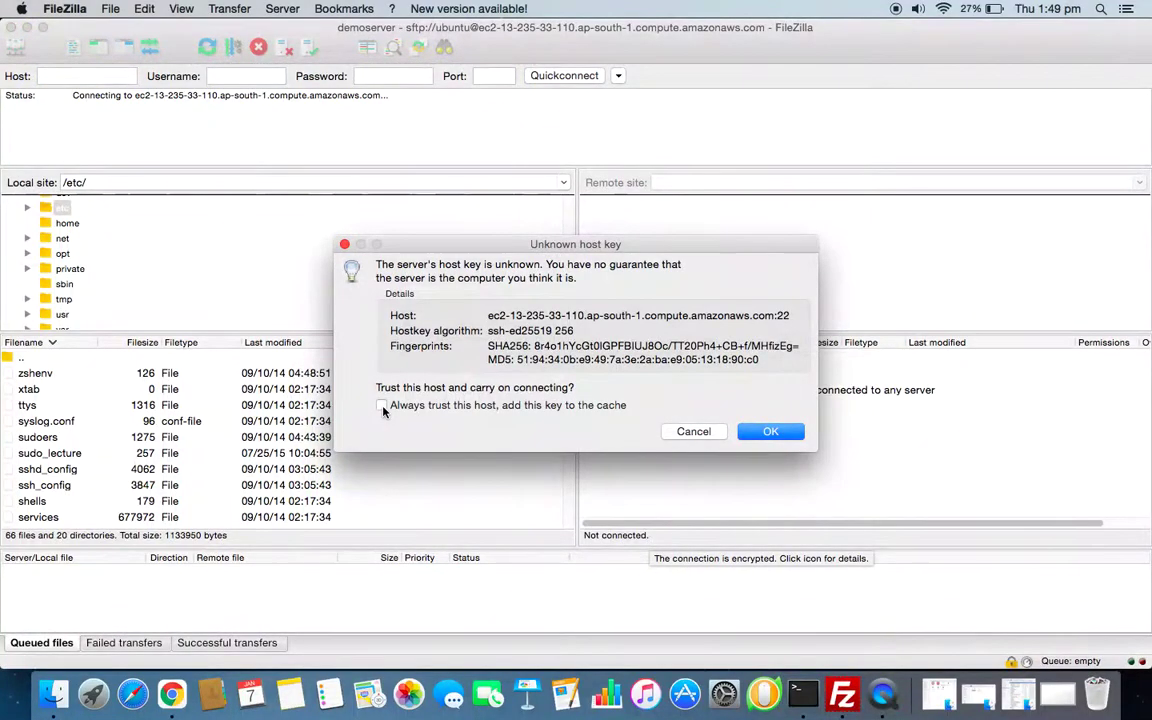
pyautogui.click(381, 405)
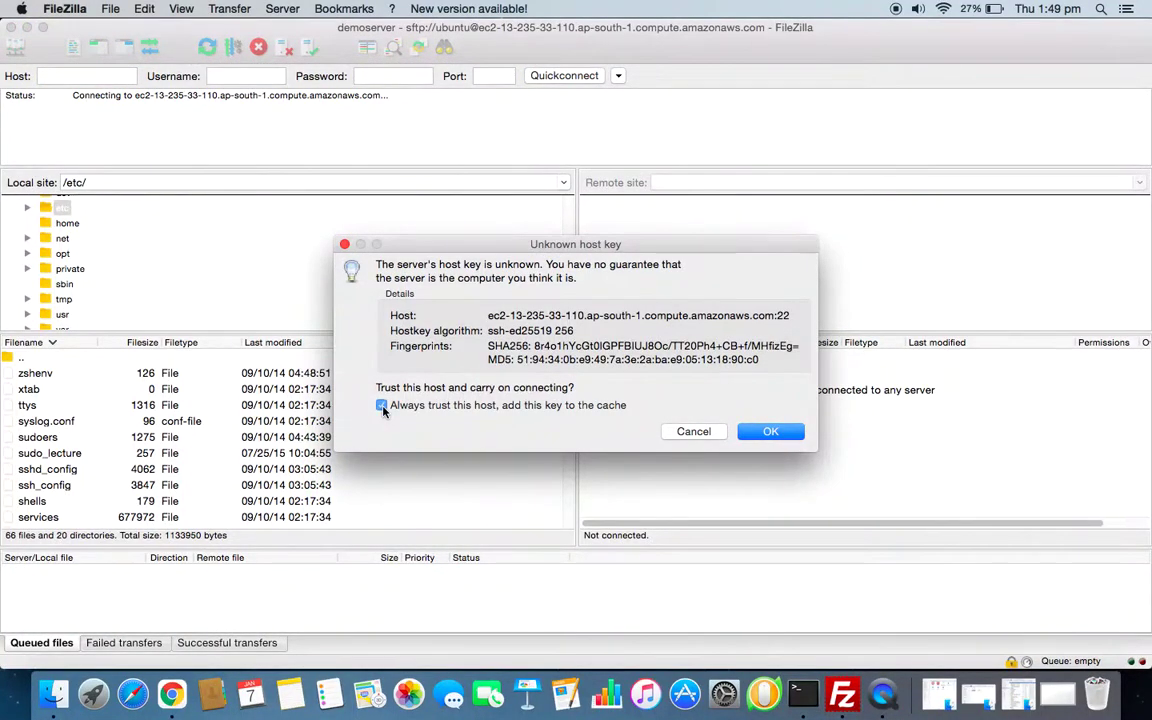
pyautogui.click(771, 432)
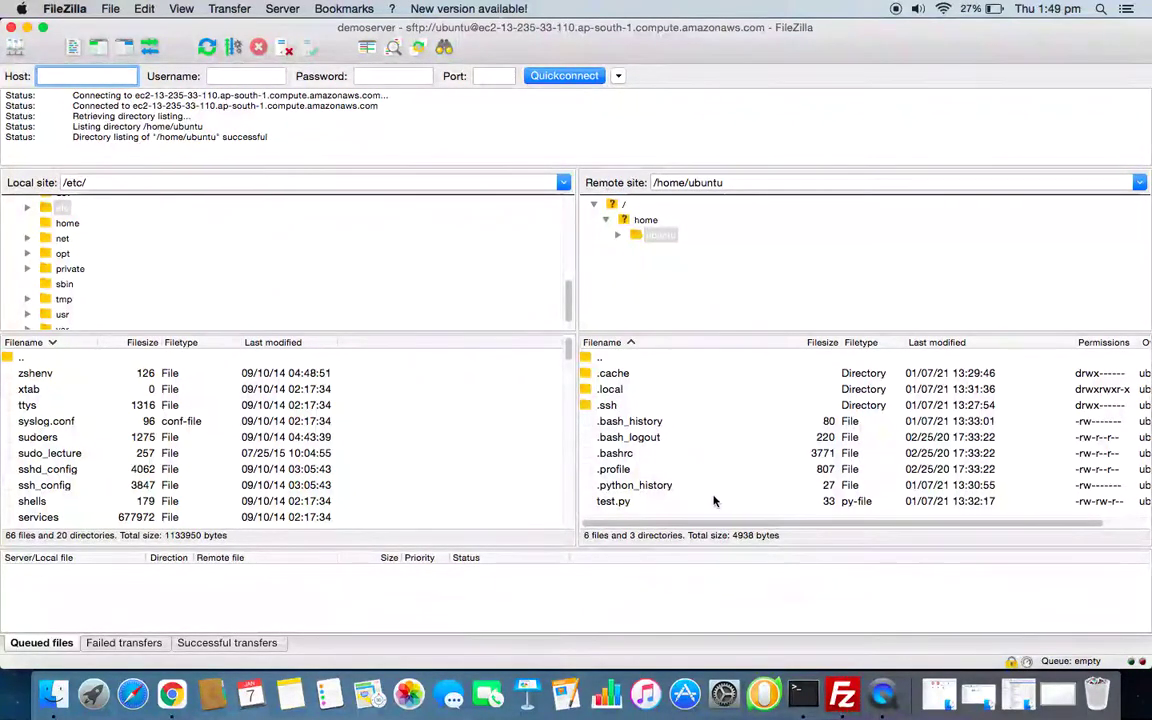
# Upload BnStraddle.py from the Desktop's Python folder in Finder to /home/ubuntu on the server and select the uploaded file
pyautogui.click(642, 501)
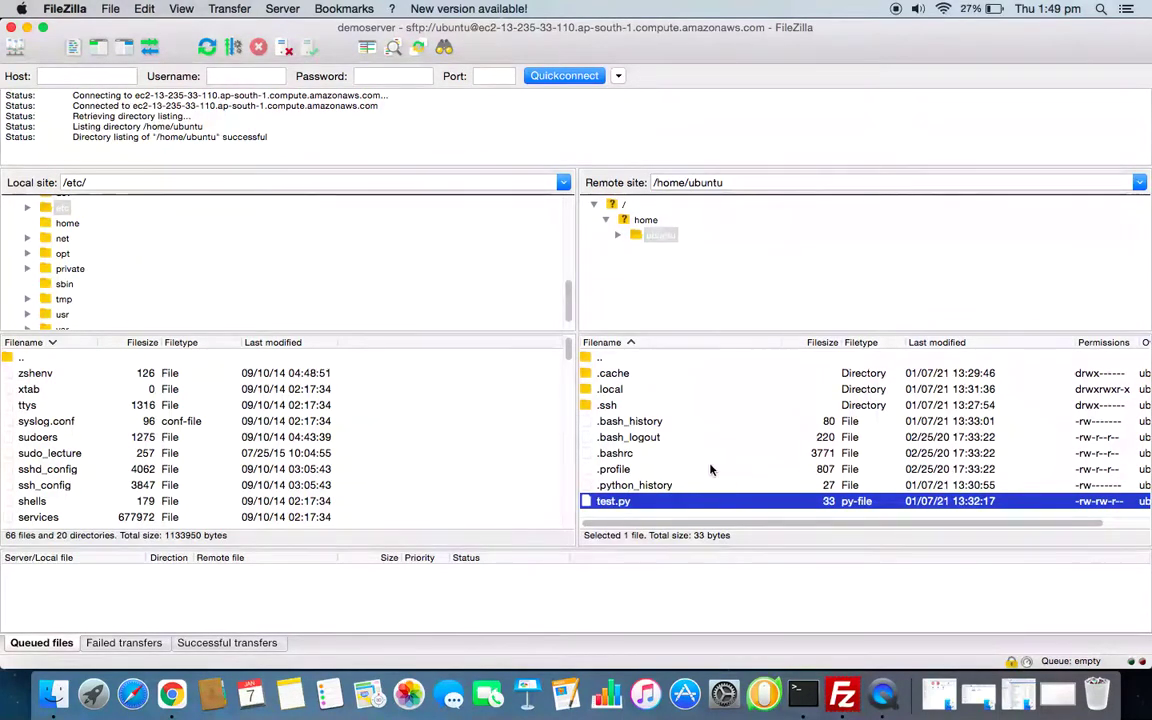
pyautogui.click(55, 698)
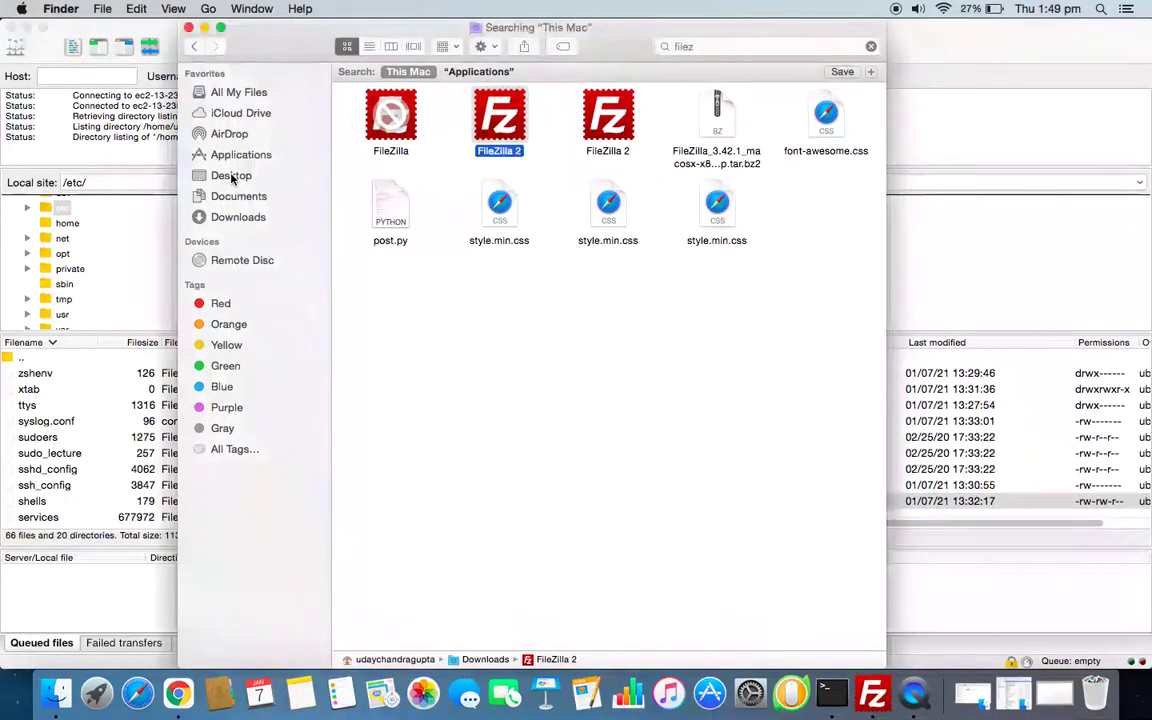
pyautogui.click(232, 177)
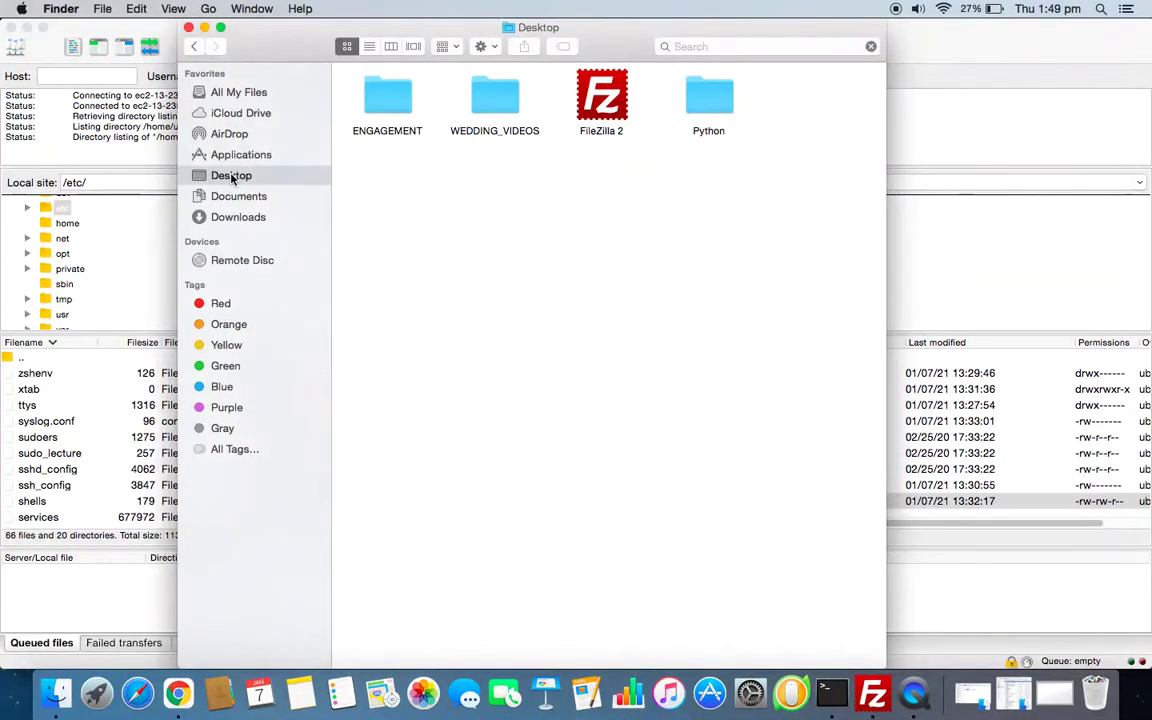
pyautogui.doubleClick(704, 100)
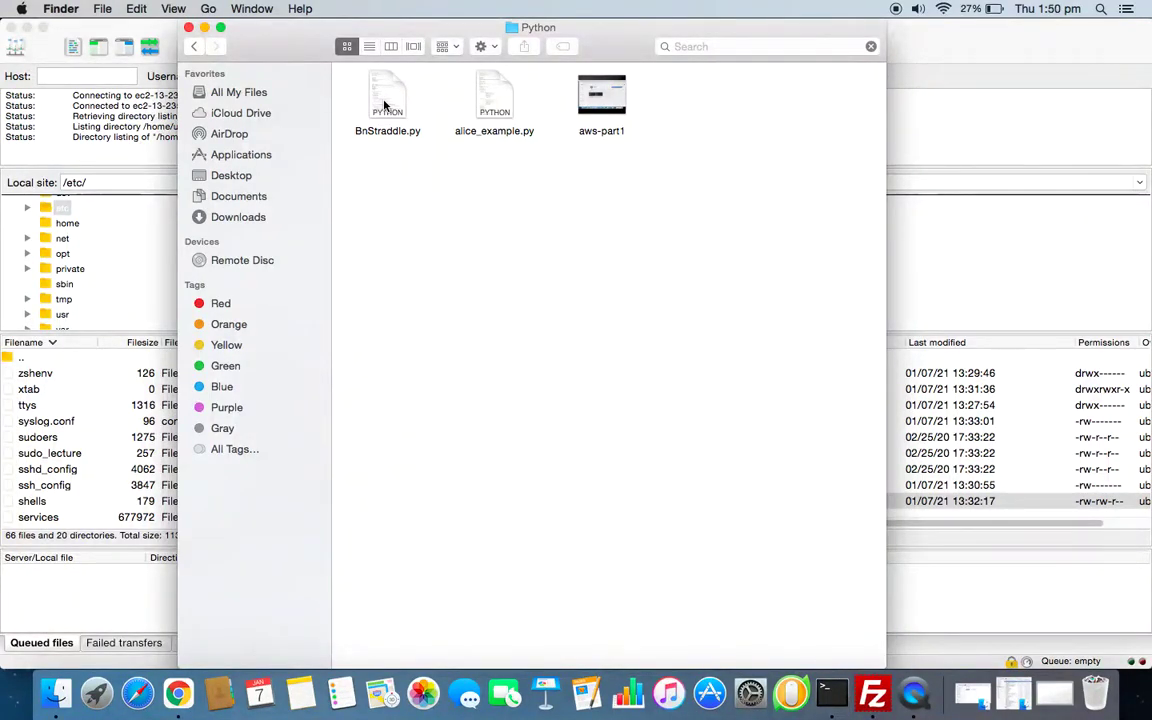
pyautogui.moveTo(384, 104); pyautogui.dragTo(996, 488)
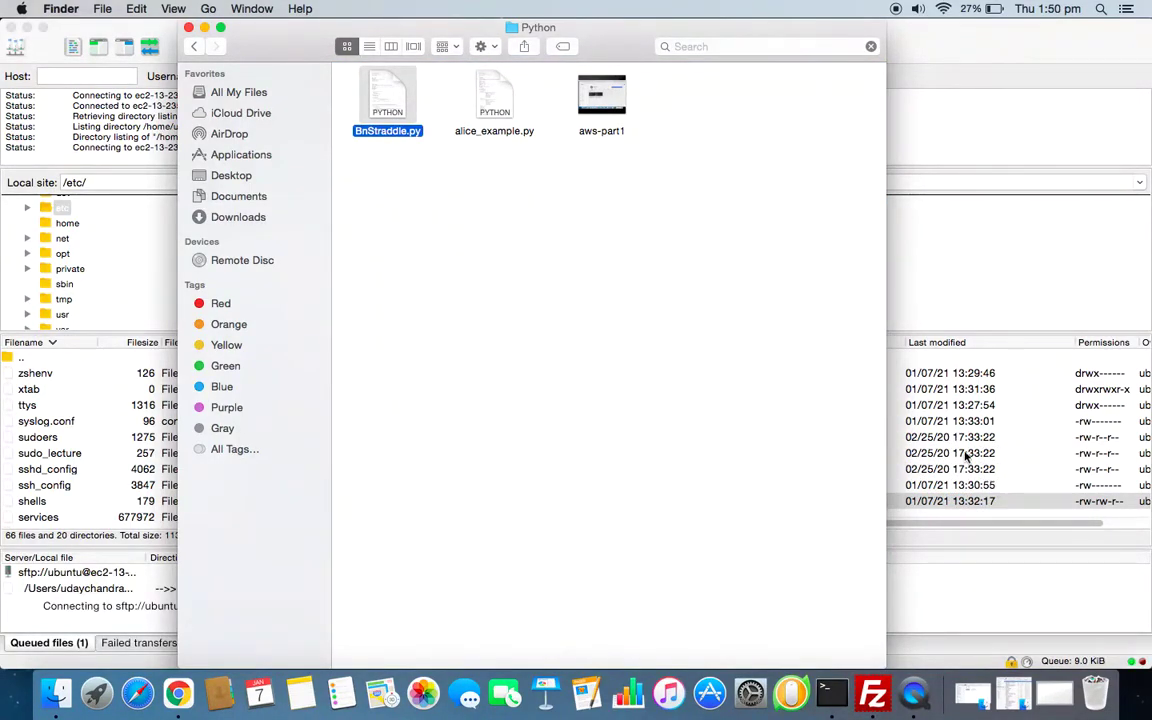
pyautogui.press('super+m')
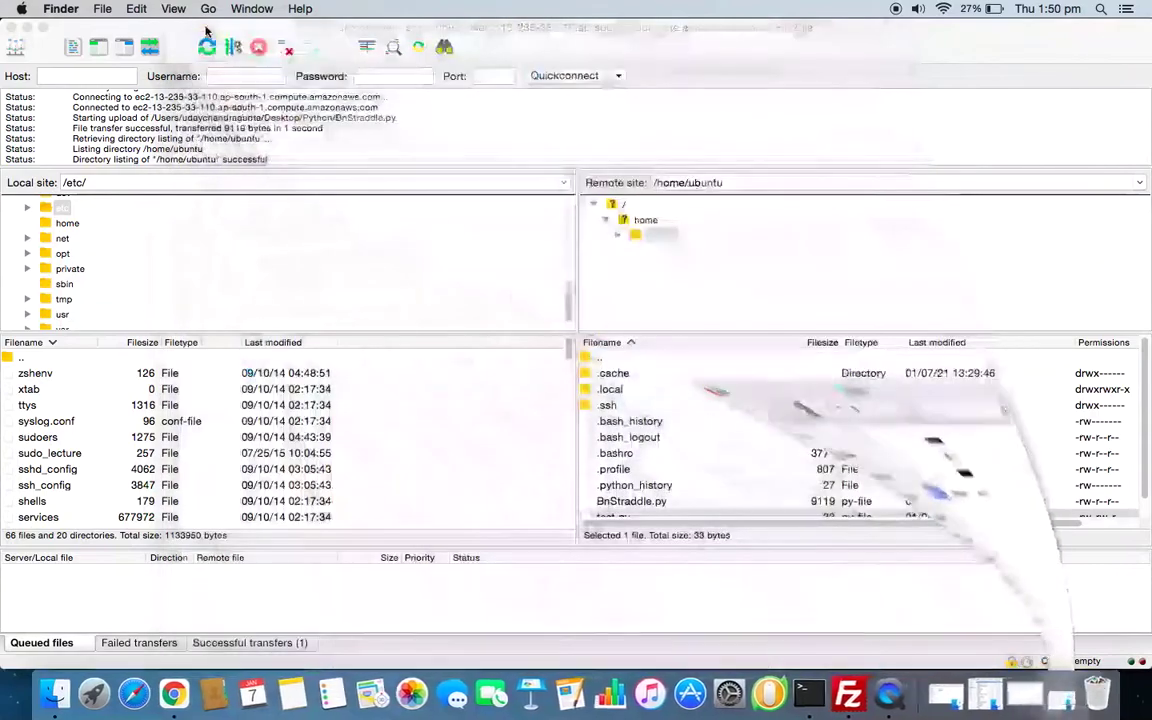
pyautogui.scroll(-1, 640, 470)
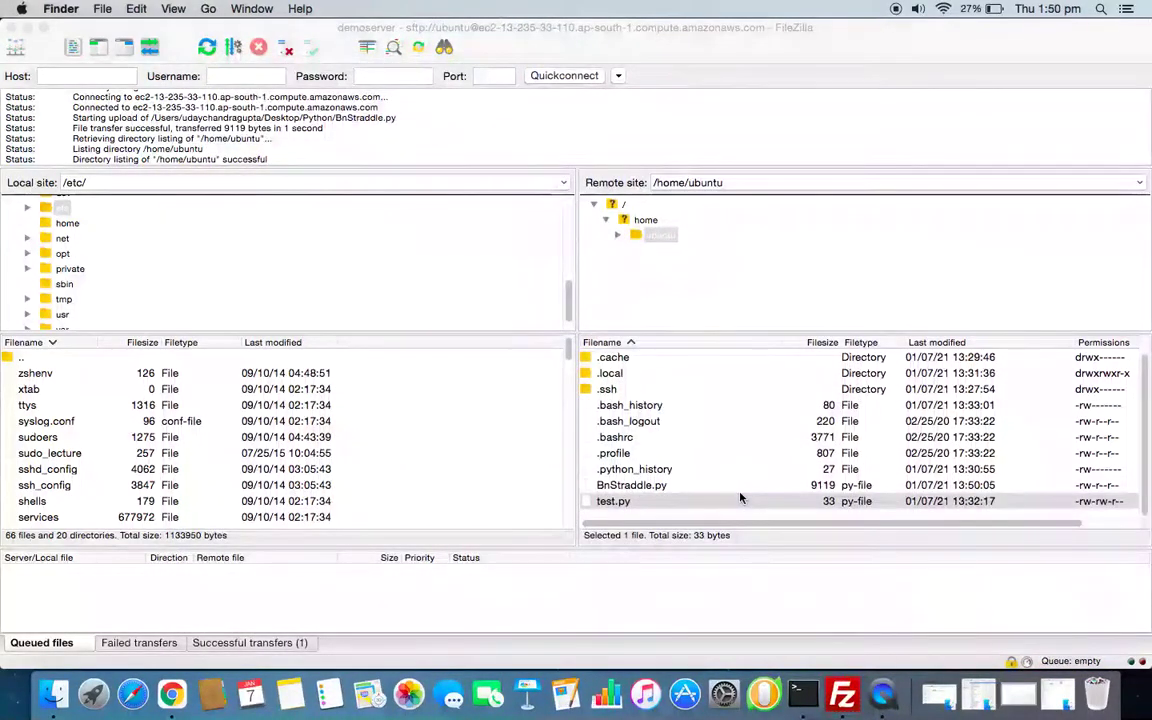
pyautogui.click(657, 486)
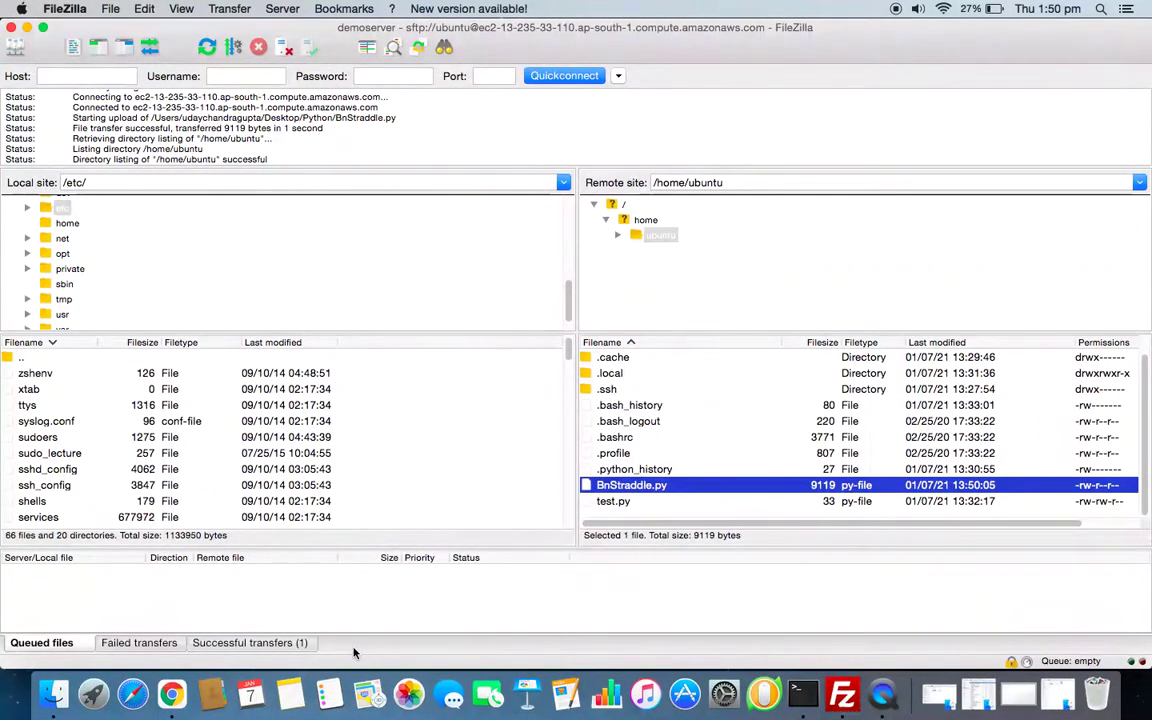
# Switch to Chrome, connect to instance i-00687302de78ba5f4 in a new browser terminal and list its home directory with ls
pyautogui.click(172, 693)
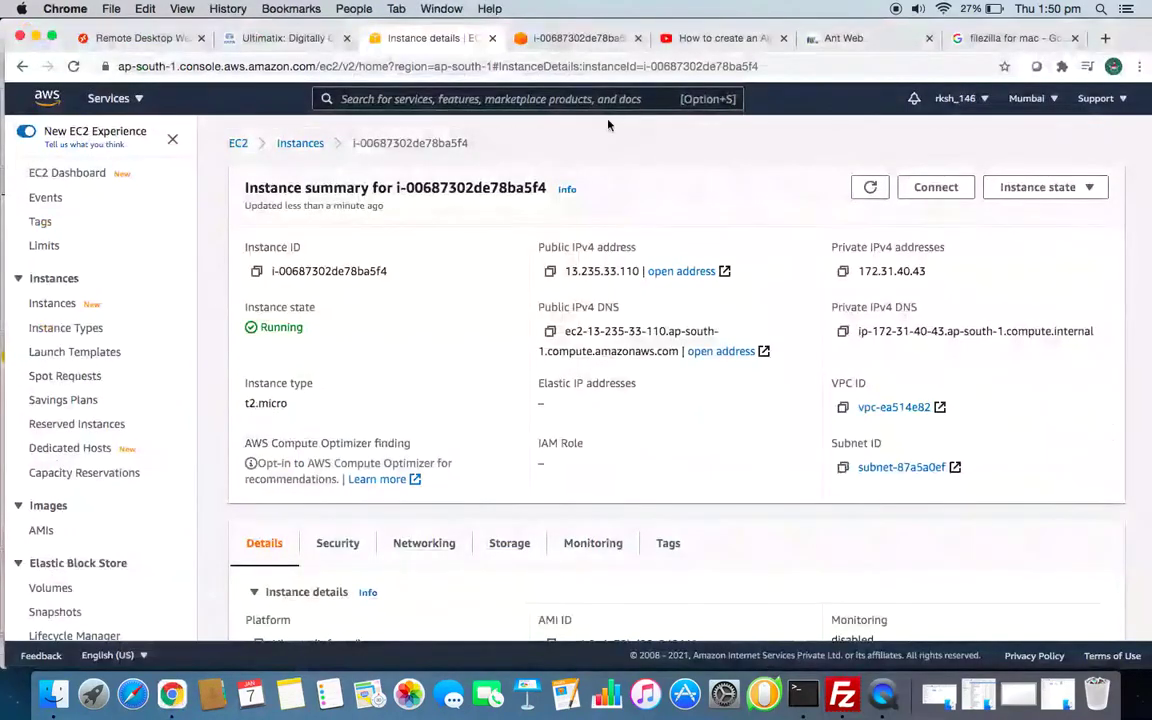
pyautogui.click(925, 189)
pyautogui.click(690, 603)
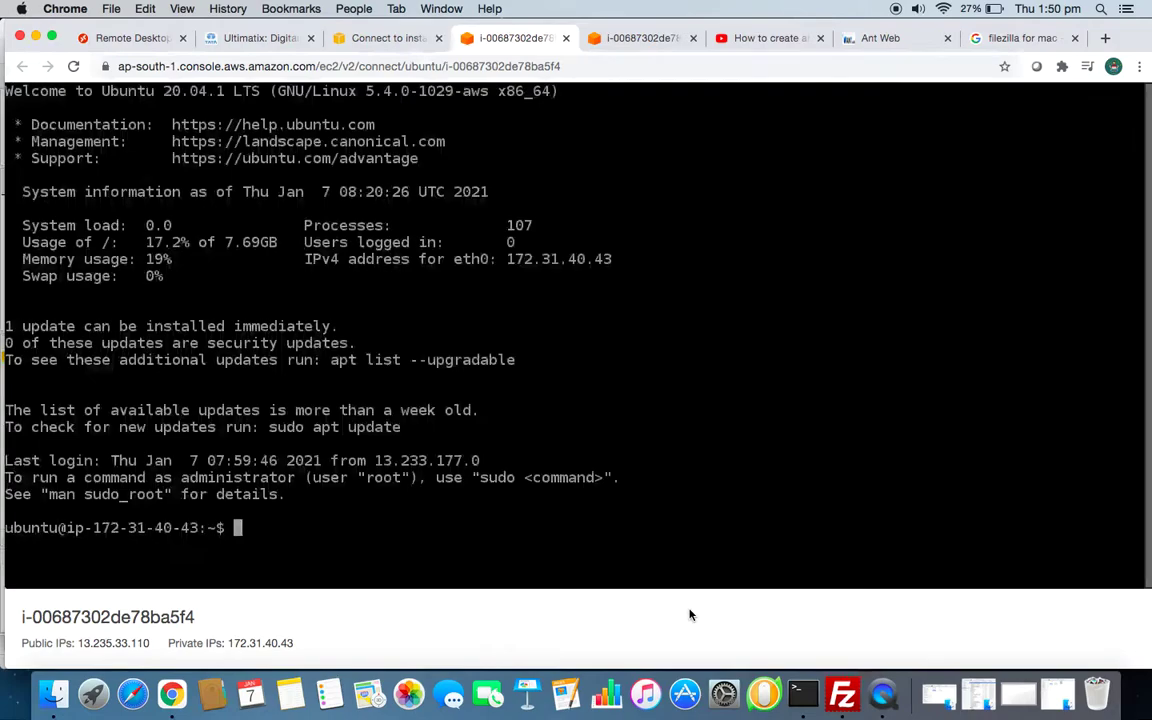
pyautogui.write('ls')
pyautogui.press('Return')
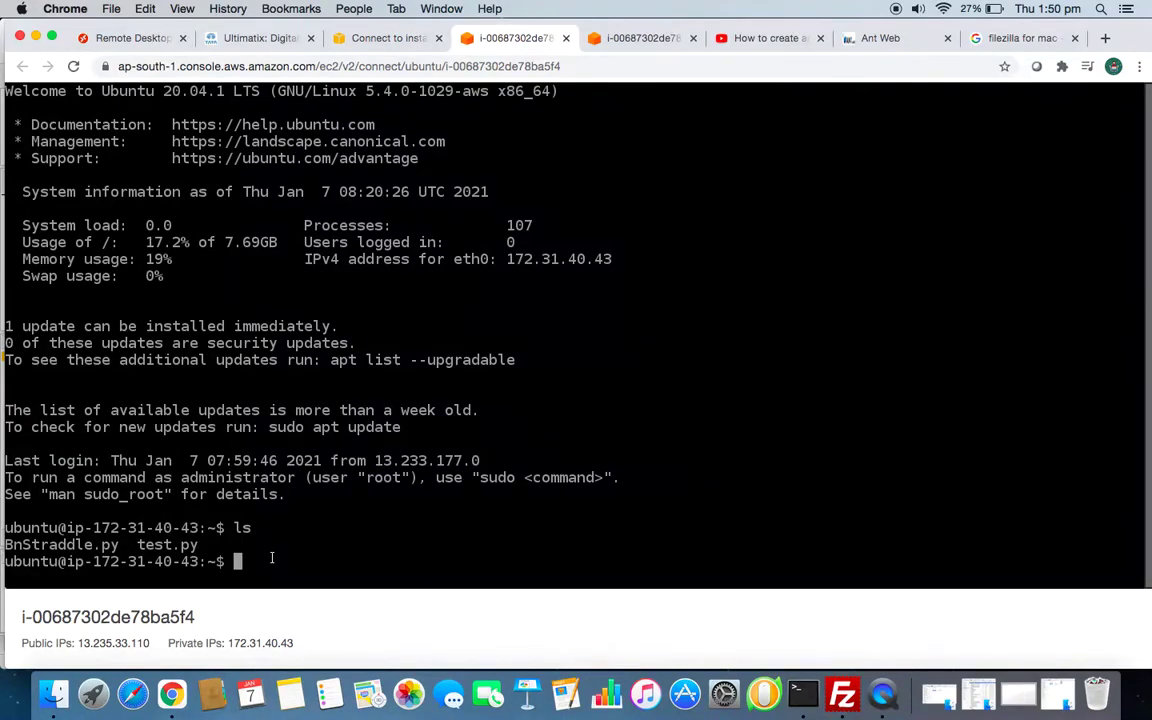
# Run BnStraddle.py with python3 and install the alice_blue module with pip3
pyautogui.write('python3 Bn')
pyautogui.press('Tab')
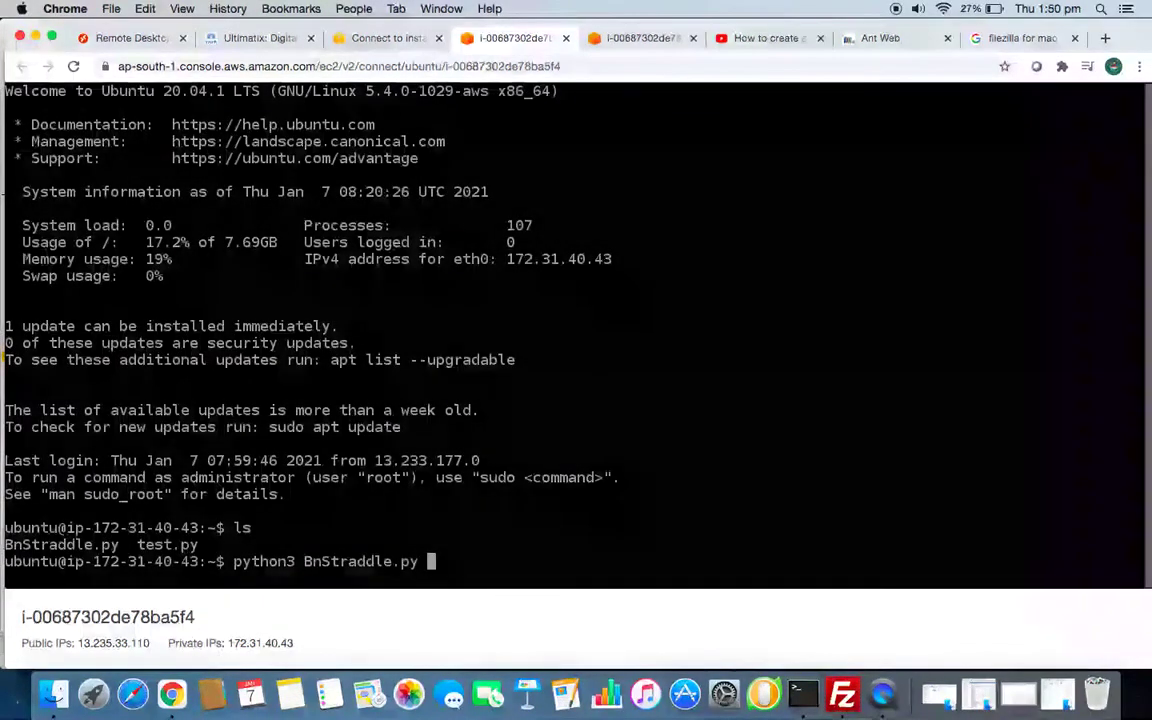
pyautogui.press('Return')
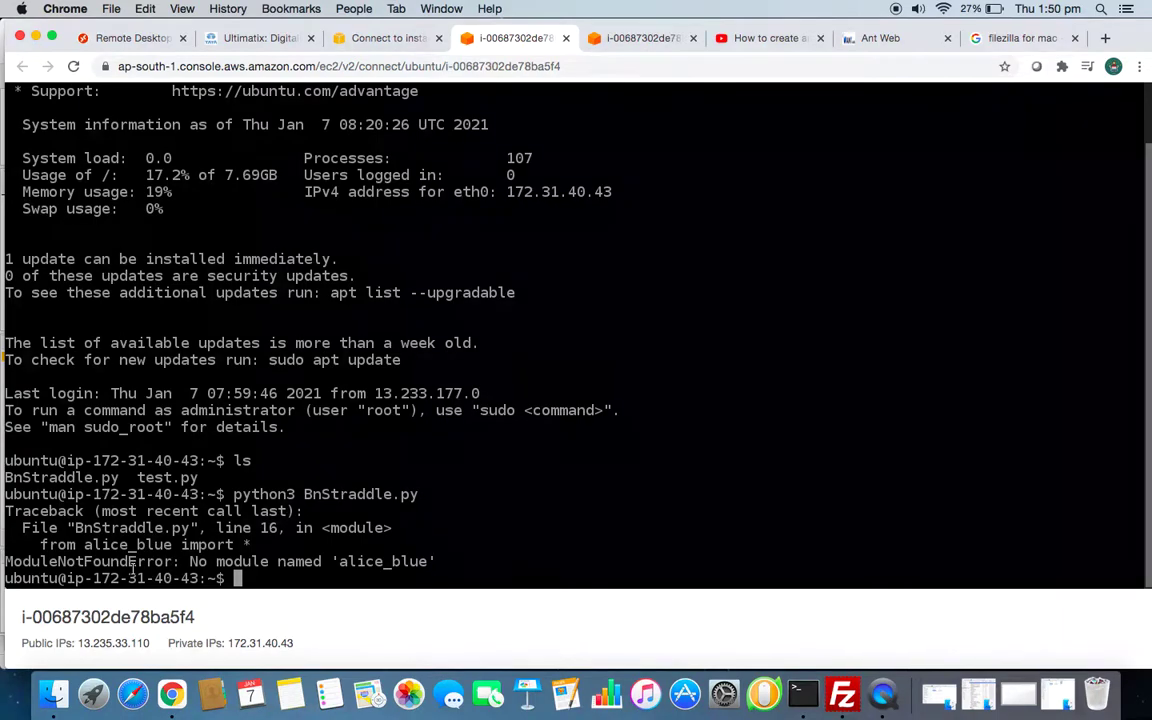
pyautogui.write('pip3 install alice_blue')
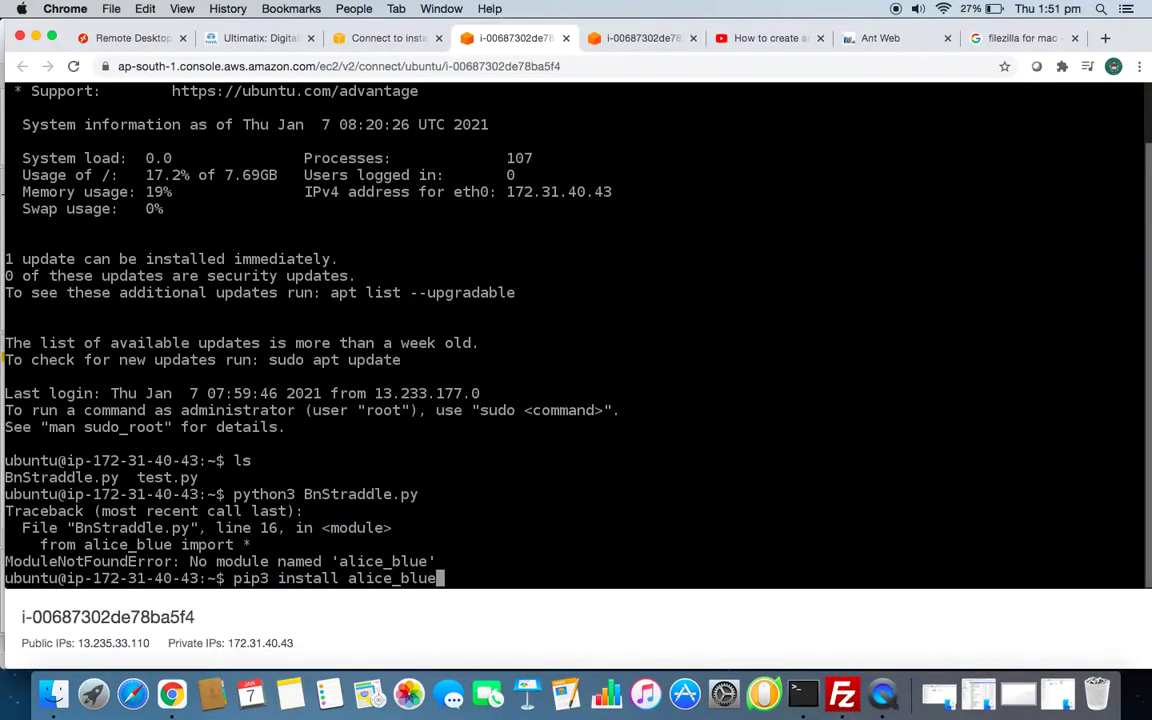
pyautogui.press('Return')
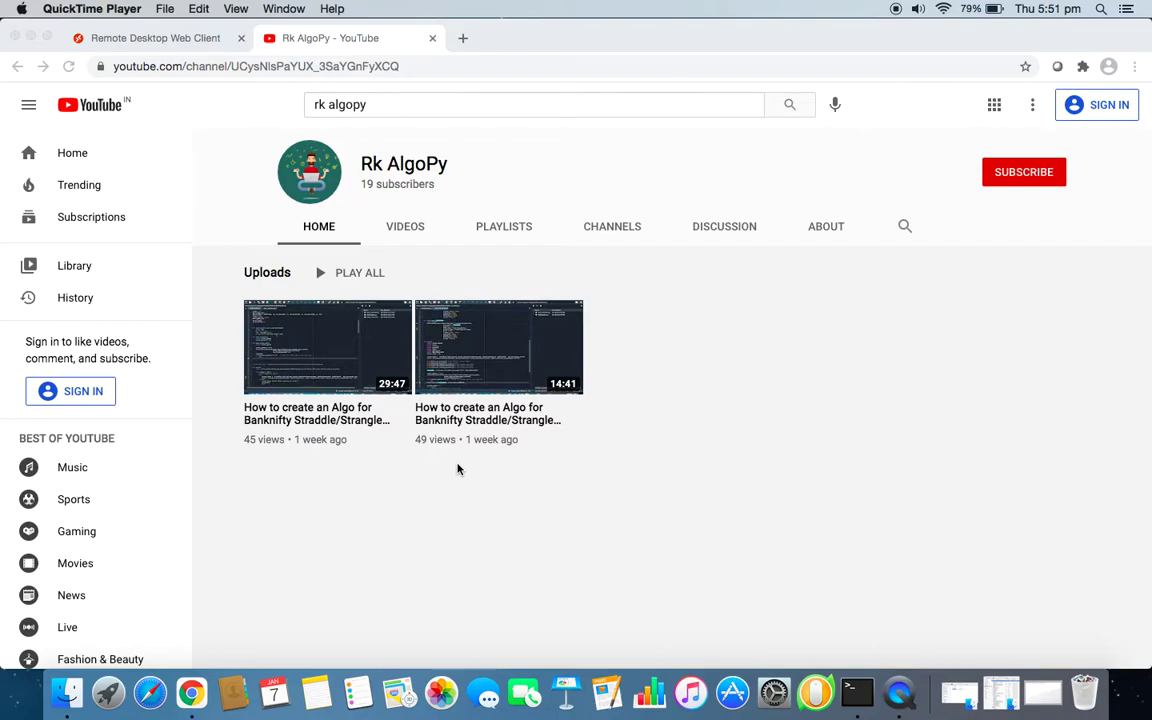
# Open the Part-2 Banknifty Straddle/Strangle video on the Rk AlgoPy YouTube channel, pause it and expand its description
pyautogui.click(343, 424)
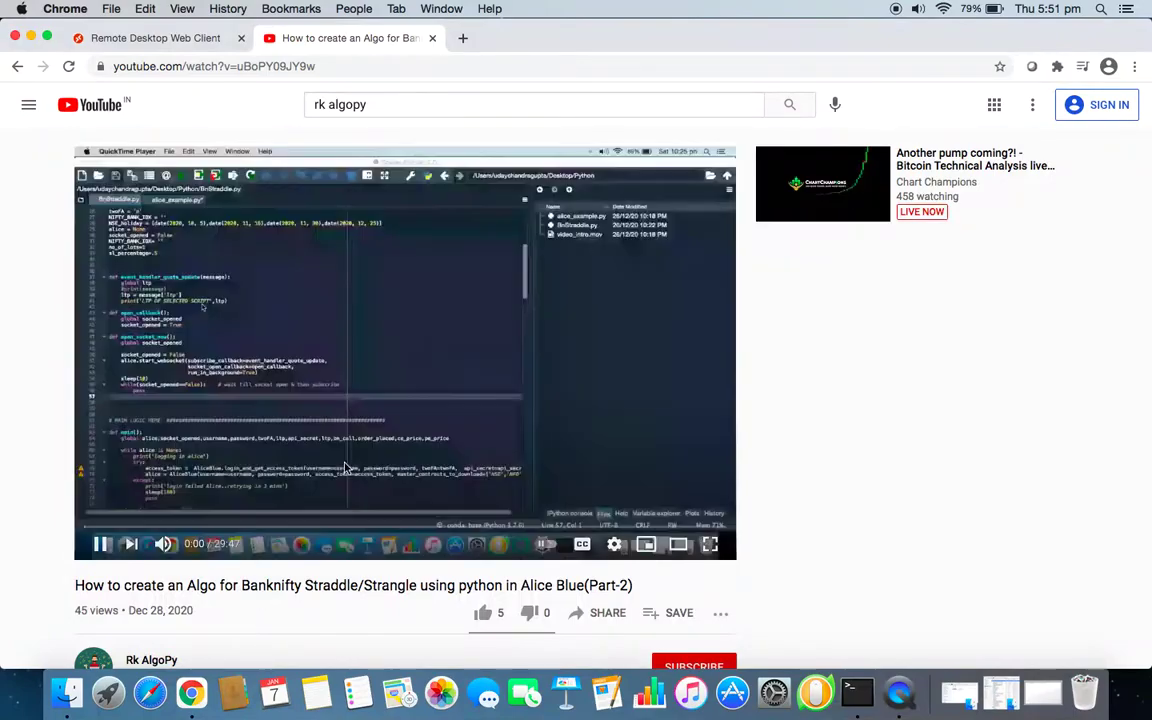
pyautogui.click(340, 371)
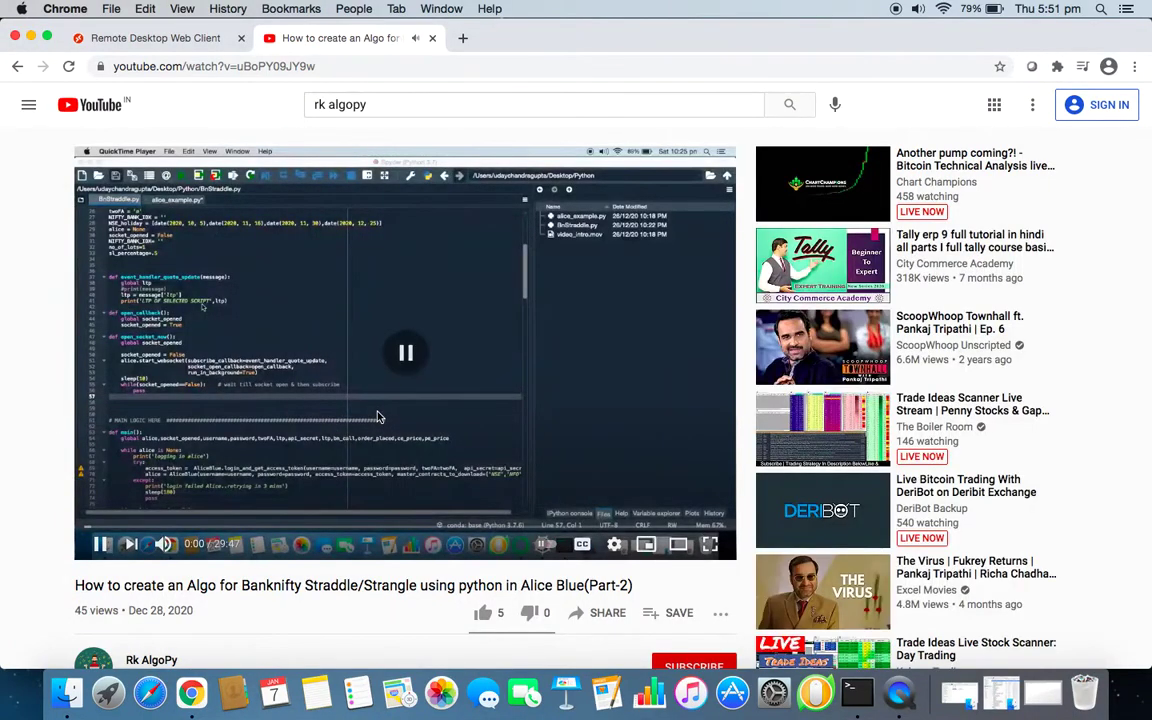
pyautogui.scroll(-5, 348, 641)
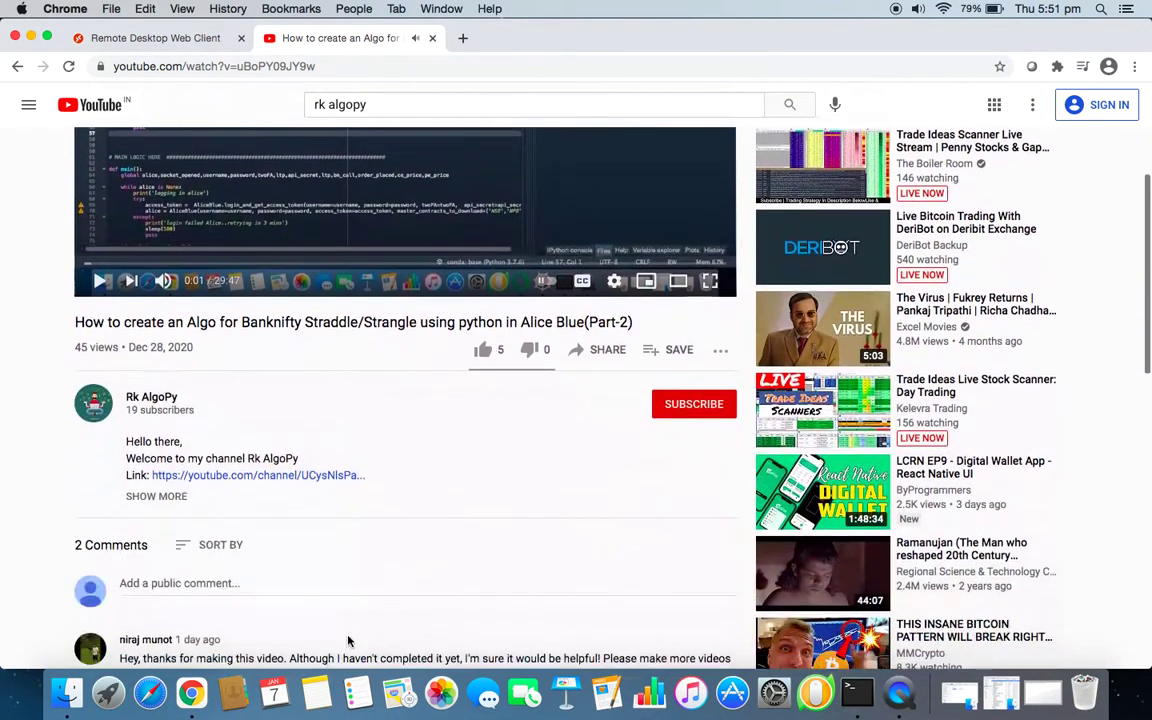
pyautogui.click(158, 497)
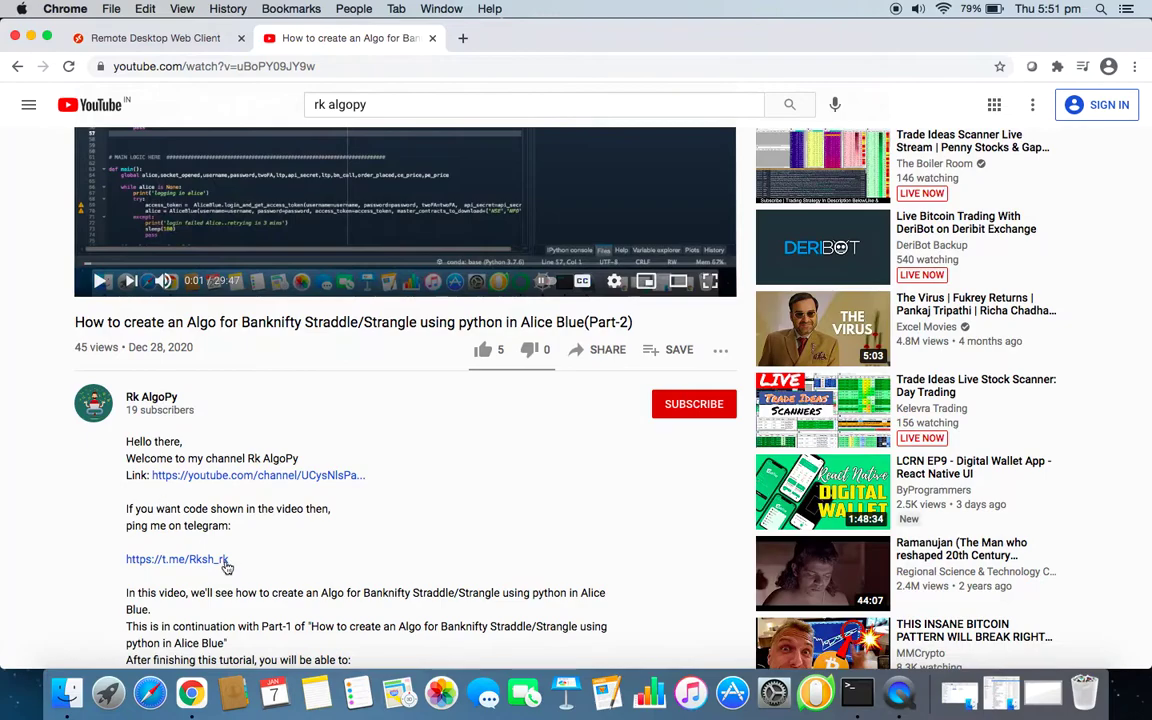